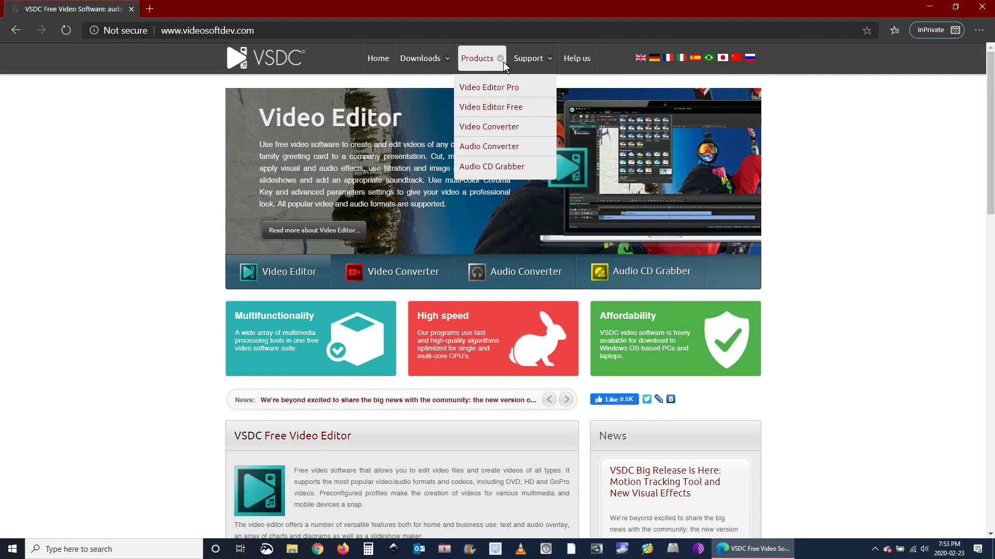
# Download the 64-bit installer video_editor_x64.exe from the Video Editor Free product page
pyautogui.click(507, 108)
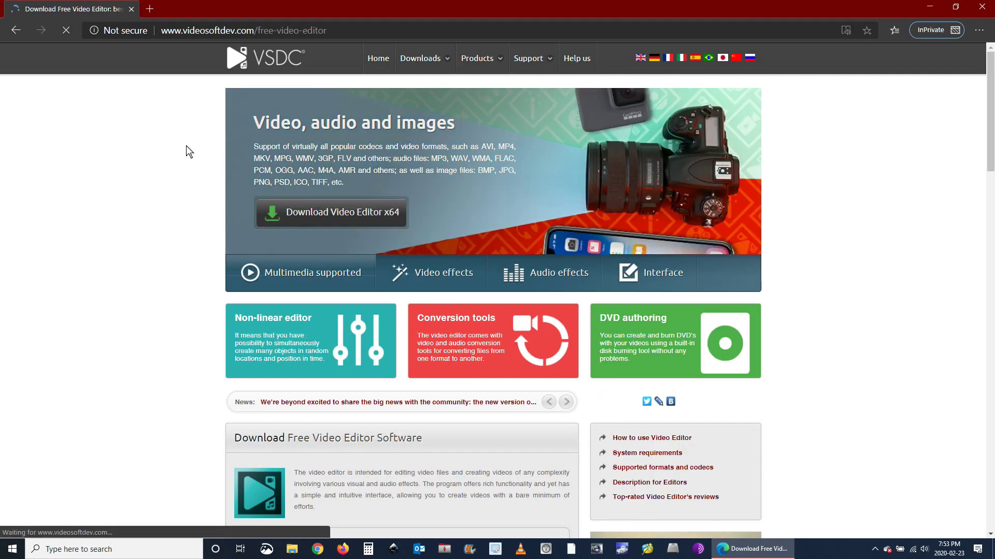
pyautogui.scroll(-3, 444, 213)
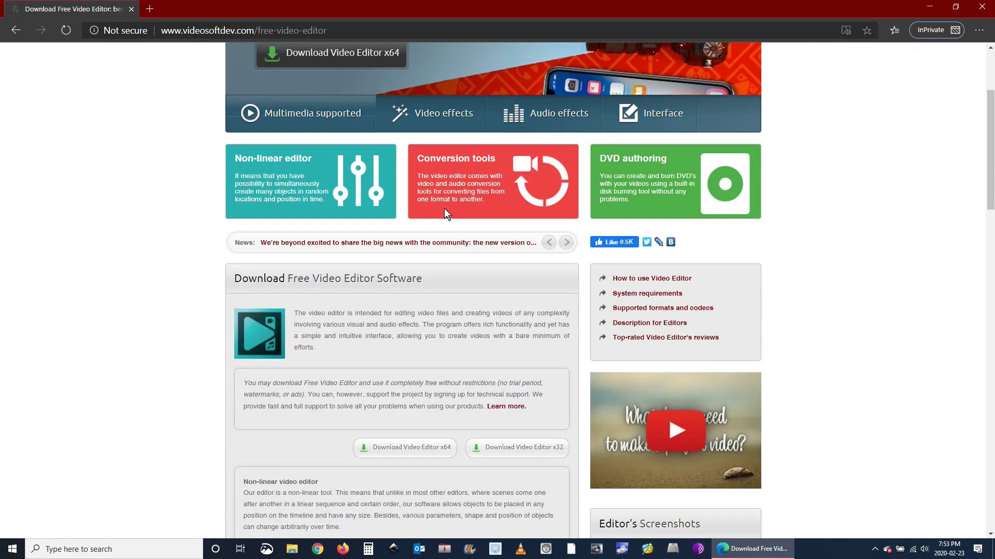
pyautogui.scroll(-4, 444, 208)
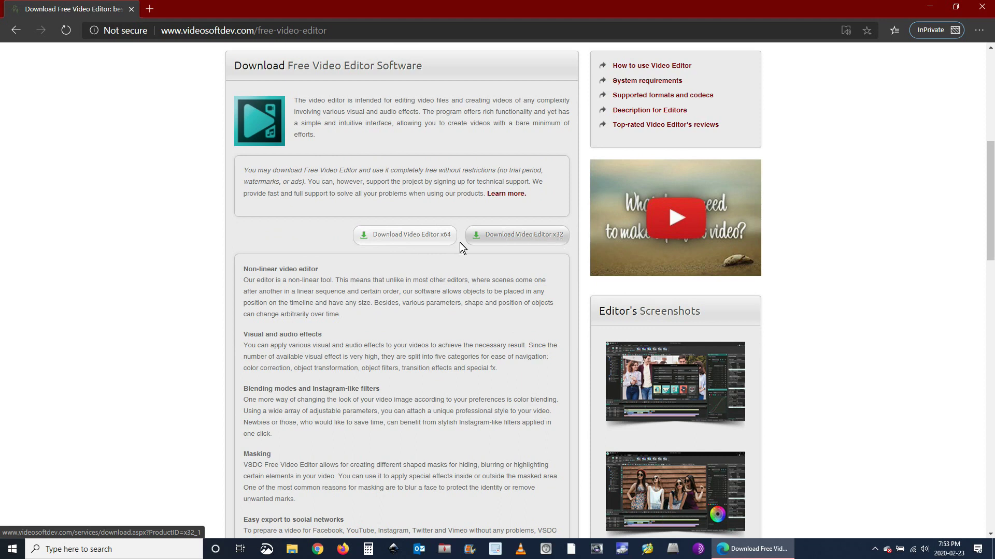
pyautogui.click(403, 237)
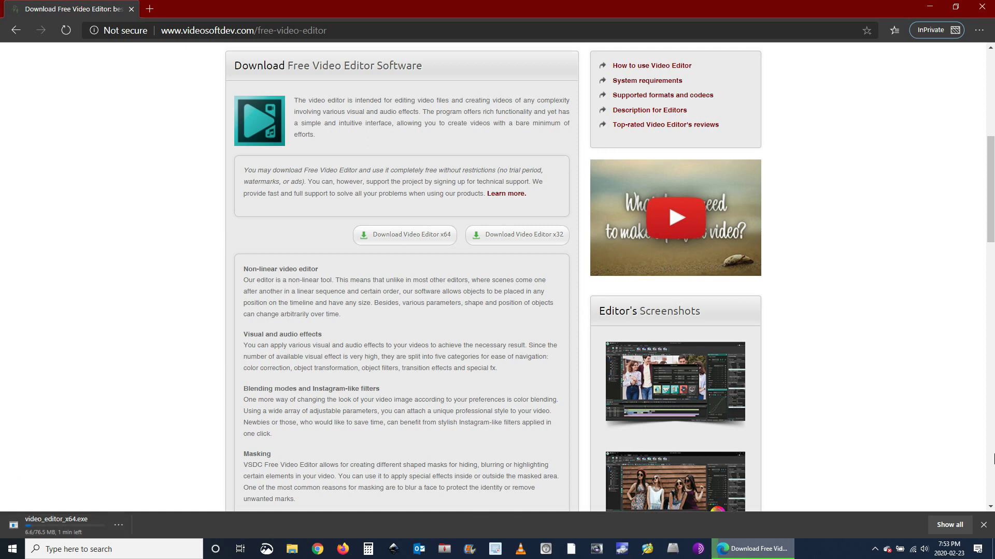
pyautogui.click(982, 526)
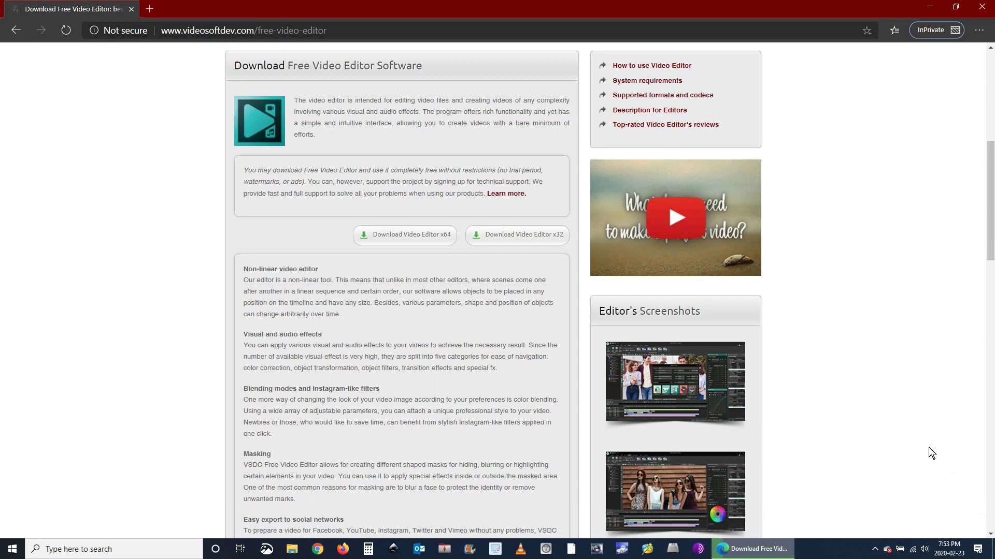
# Search Windows for 'vsdc' and launch VSDC Free Video Editor from the results
pyautogui.click(104, 550)
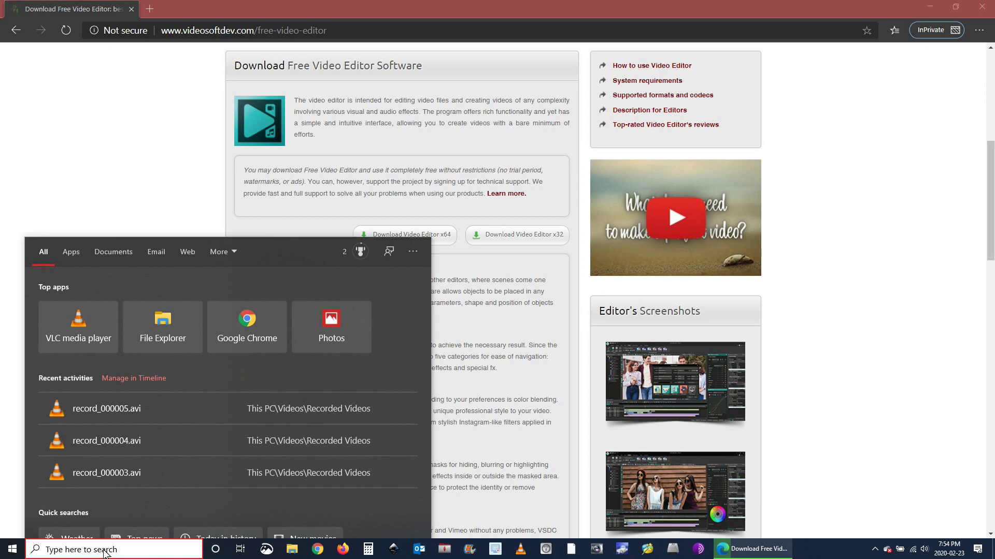
pyautogui.write('vsdc')
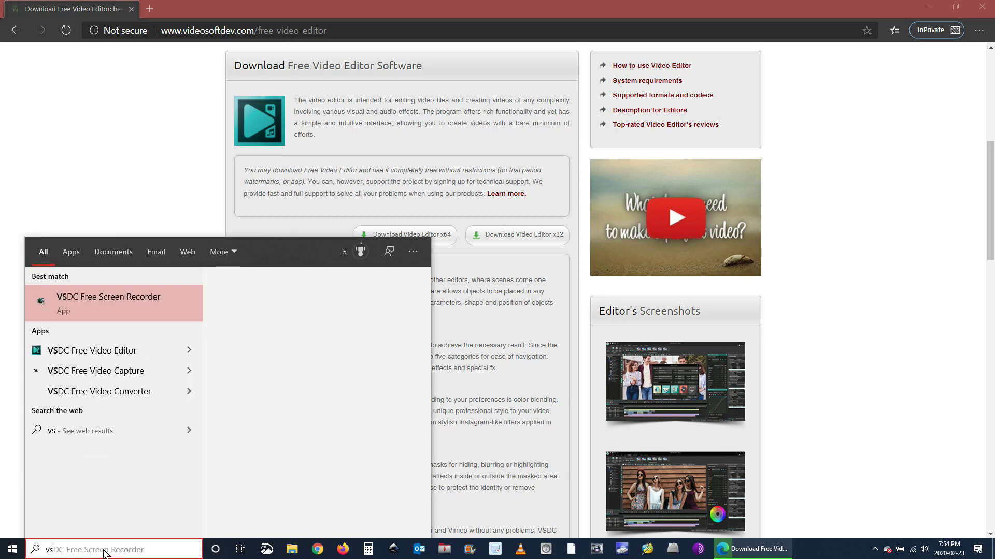
pyautogui.click(86, 352)
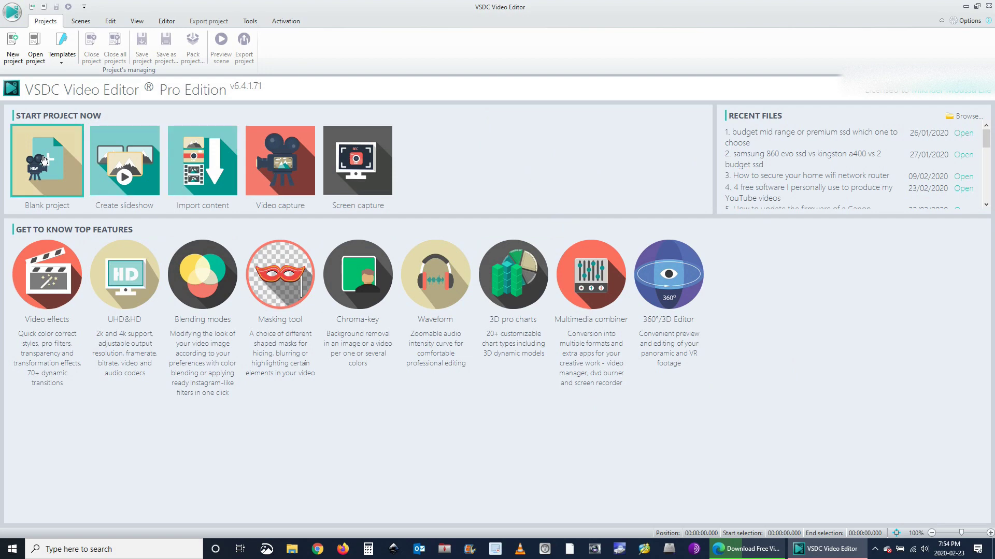
# Create a blank project titled 'My new project', reusing the title as its description
pyautogui.click(44, 161)
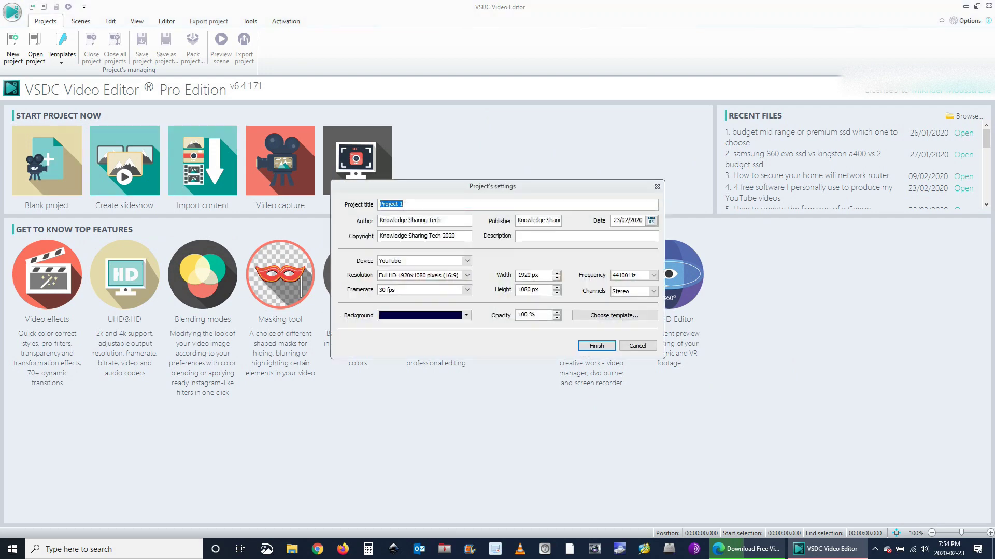
pyautogui.write('My new p')
pyautogui.moveTo(422, 204); pyautogui.dragTo(321, 205)
pyautogui.hotkey('ctrl', 'c')
pyautogui.click(555, 236)
pyautogui.hotkey('ctrl', 'v')
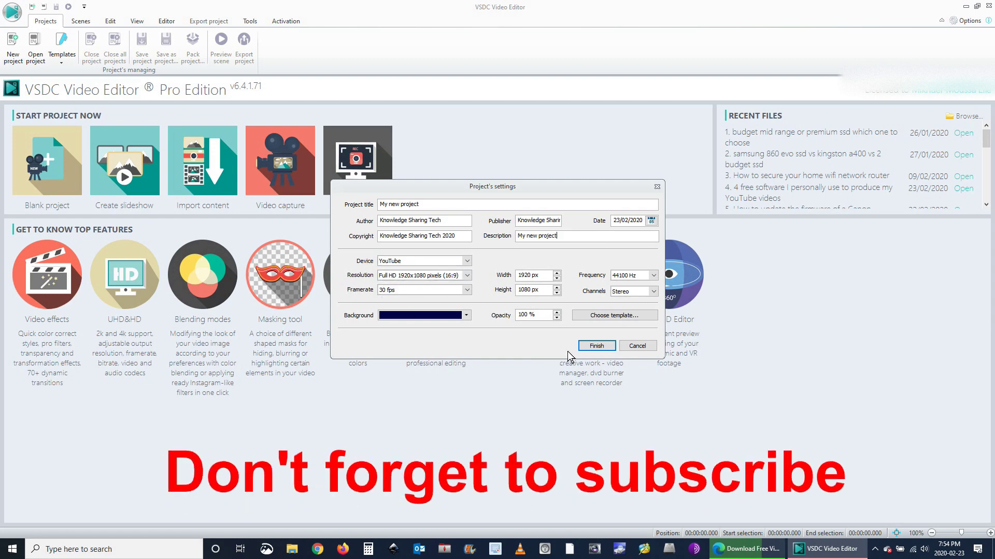
pyautogui.click(595, 346)
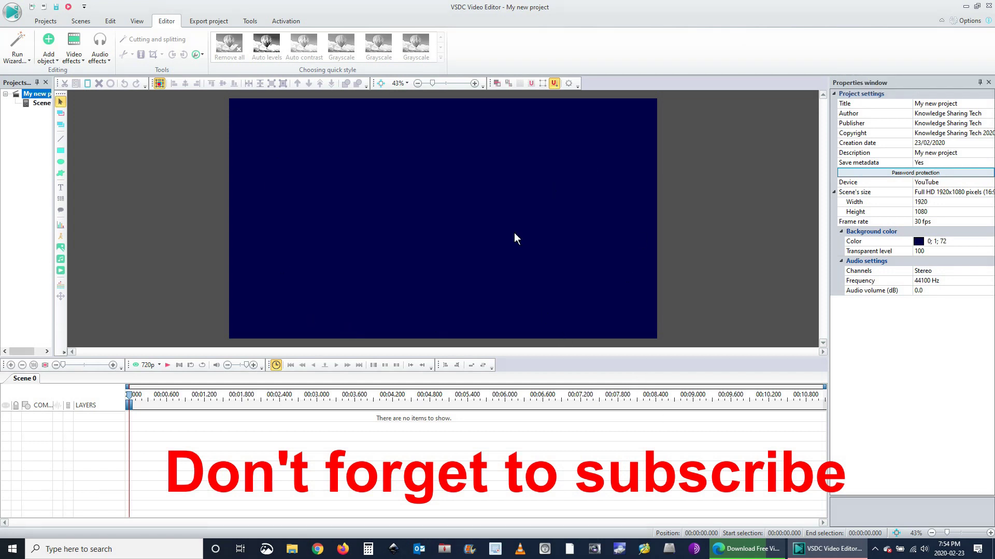
# Import samsung-full.wmv into the scene with the default placement
pyautogui.click(60, 272)
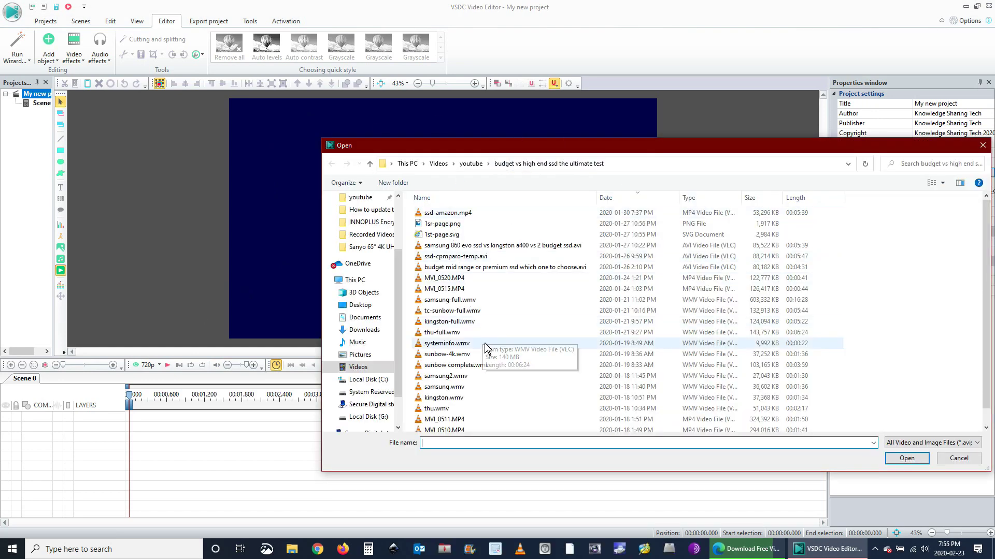
pyautogui.click(449, 302)
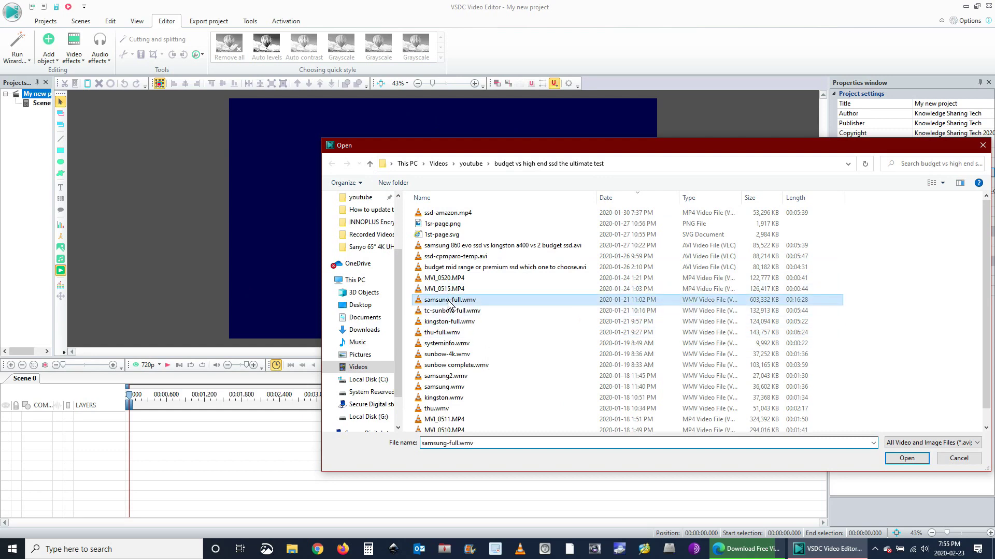
pyautogui.doubleClick(448, 303)
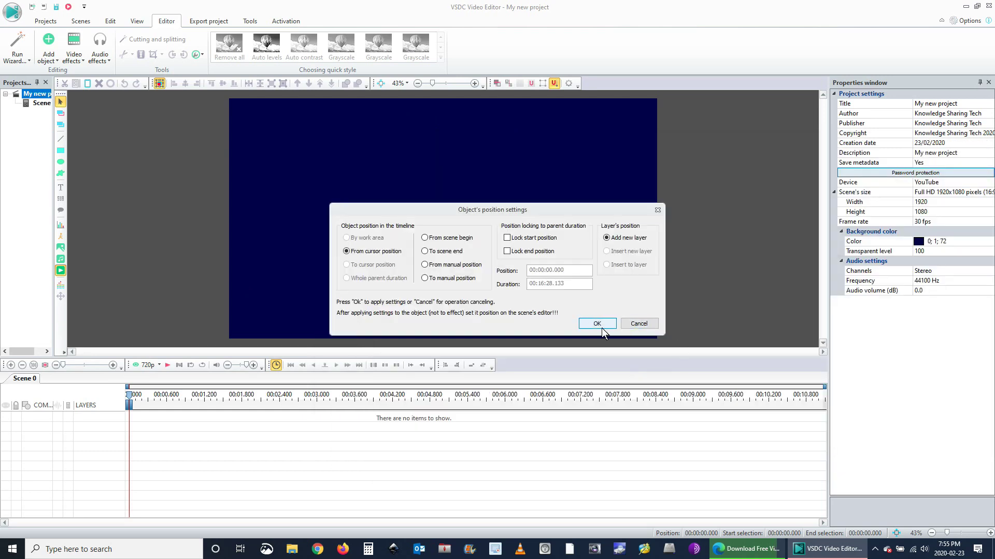
pyautogui.click(598, 324)
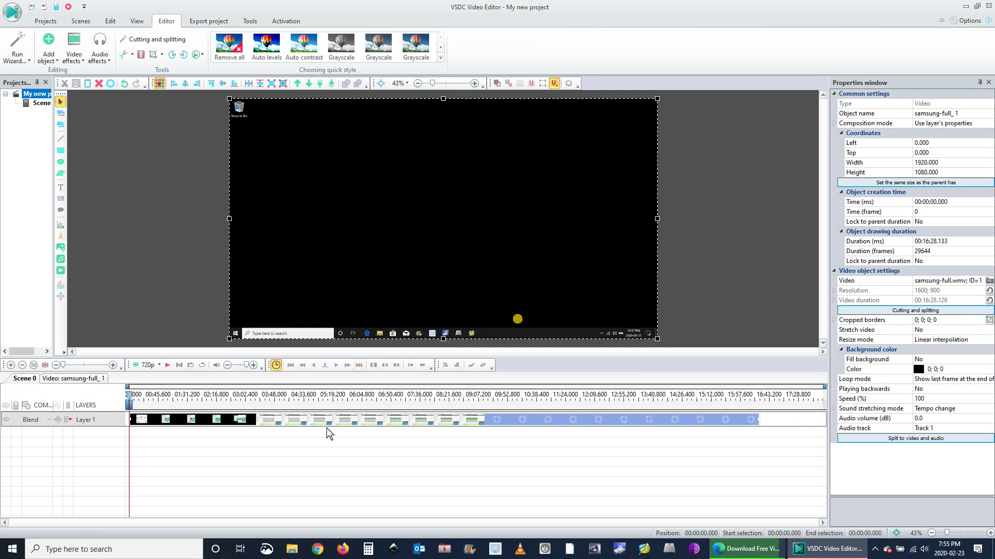
# Split the clip at 04:39.266 and move the second part onto its own layer
pyautogui.click(140, 402)
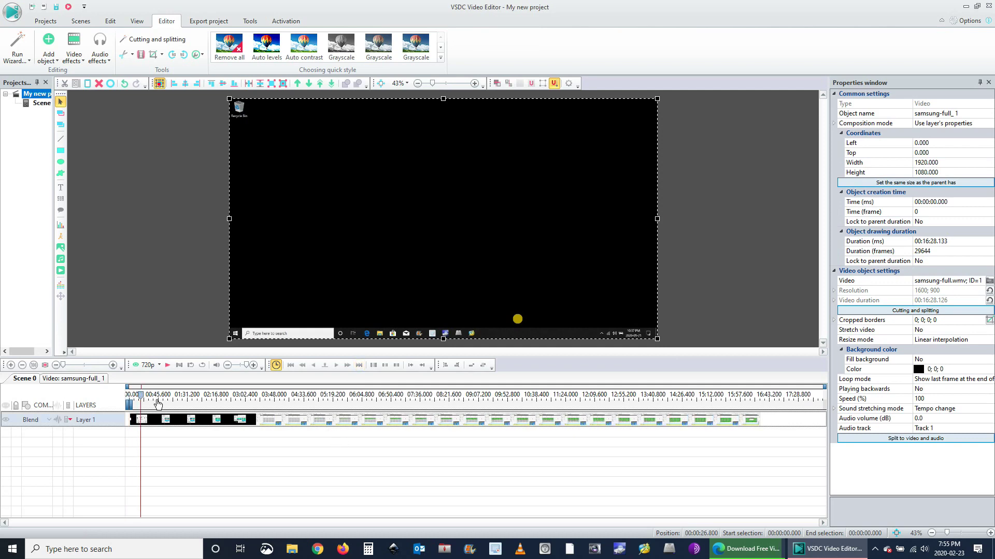
pyautogui.moveTo(158, 403); pyautogui.dragTo(307, 403)
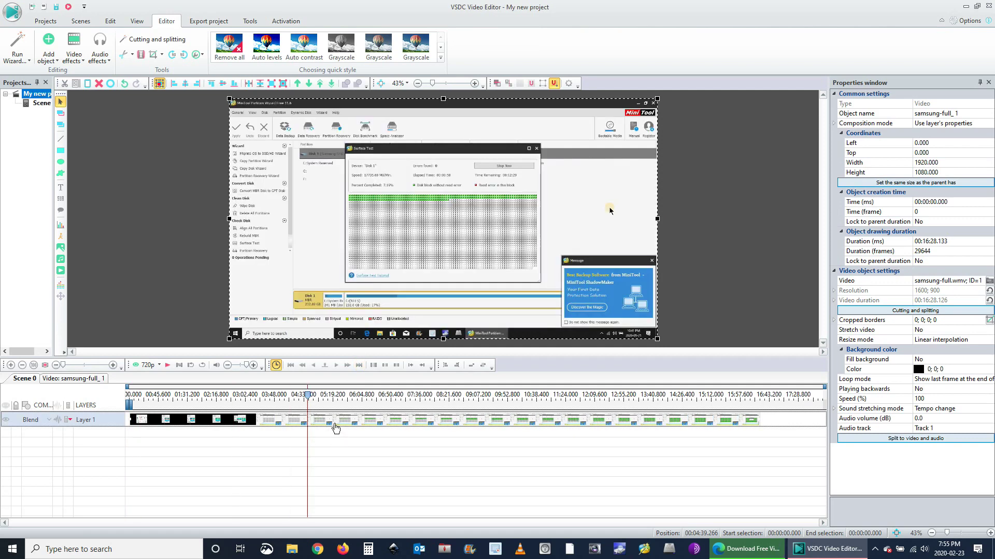
pyautogui.click(154, 82)
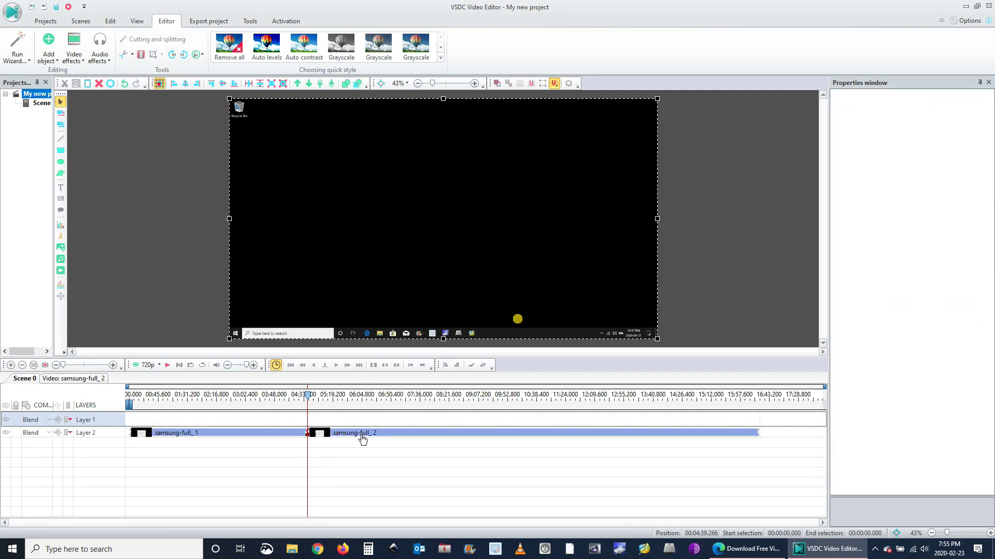
pyautogui.moveTo(314, 431); pyautogui.dragTo(287, 431)
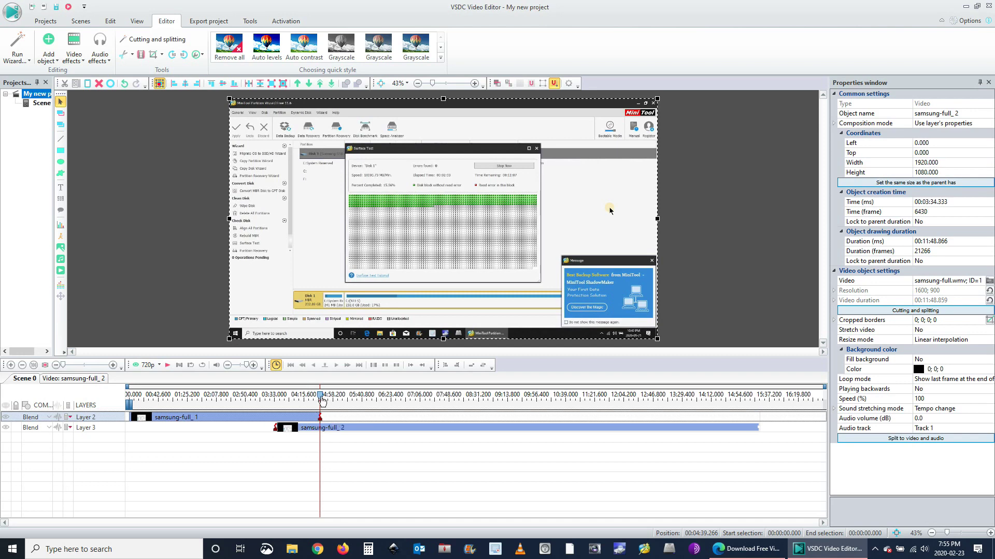
pyautogui.moveTo(321, 400); pyautogui.dragTo(340, 399)
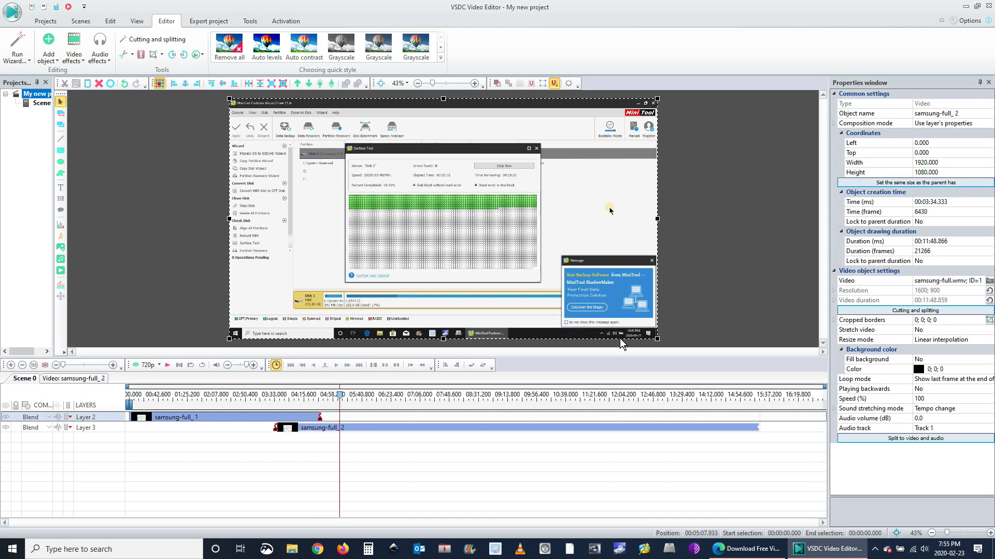
pyautogui.click(43, 22)
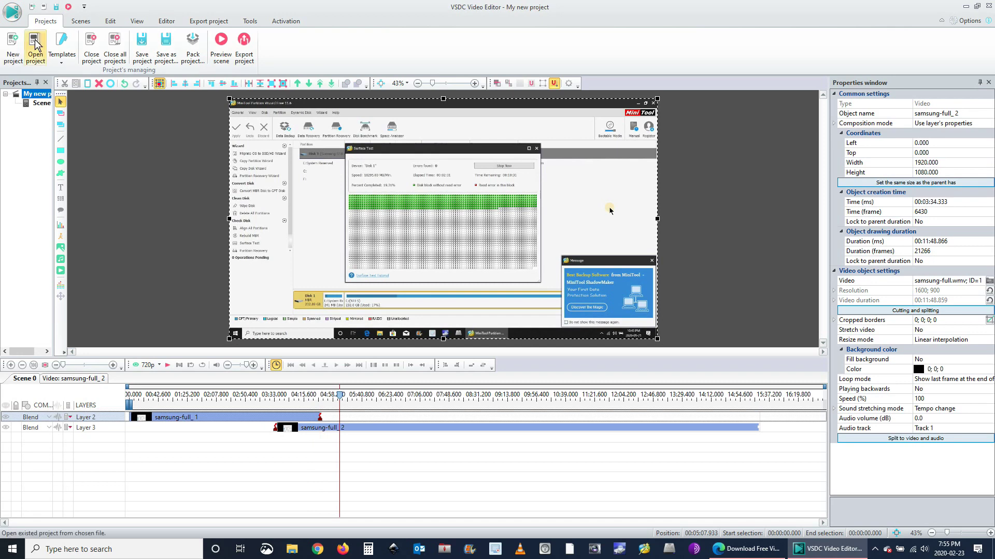
# Open the budget, mid-range or premium SSD project and jump to 01:41.633
pyautogui.click(35, 45)
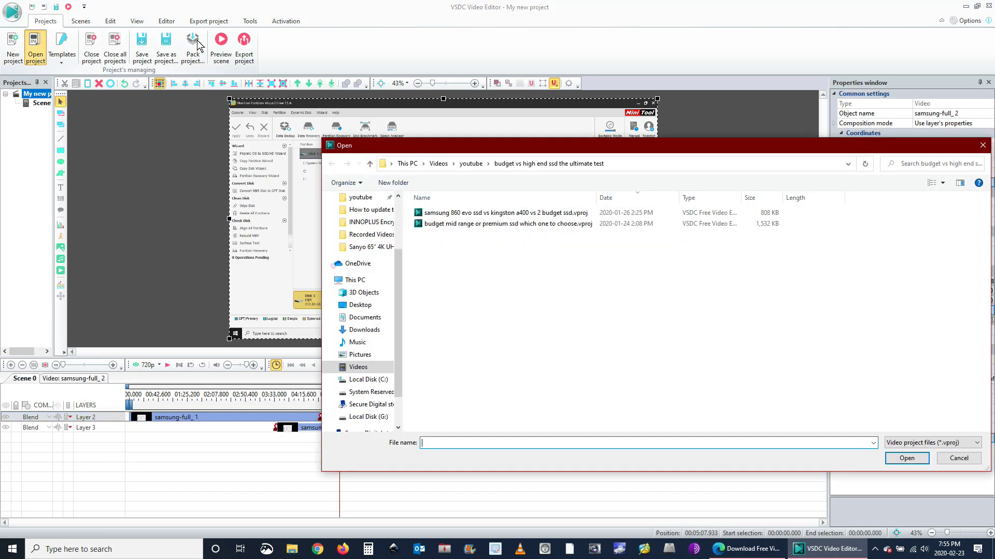
pyautogui.doubleClick(478, 224)
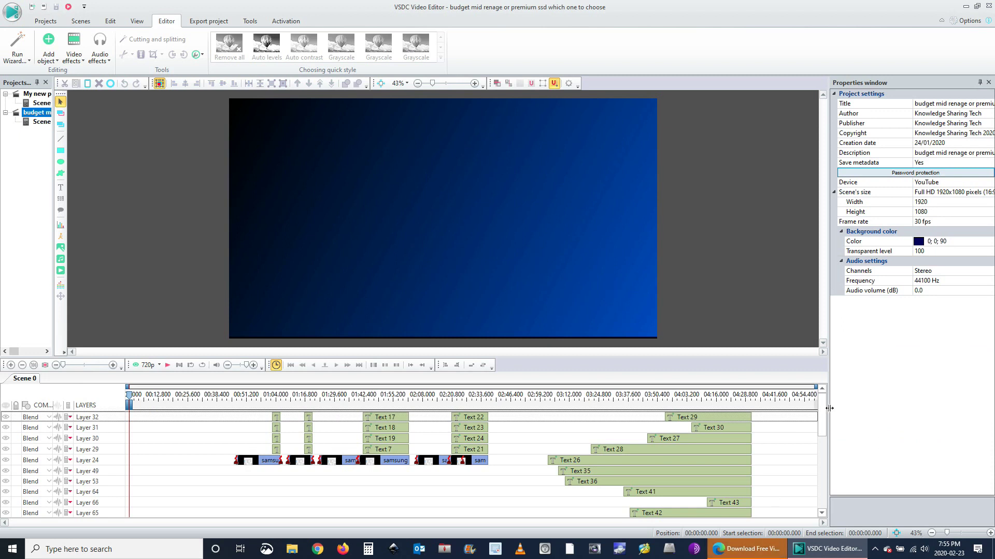
pyautogui.moveTo(821, 409); pyautogui.dragTo(816, 450)
pyautogui.click(363, 397)
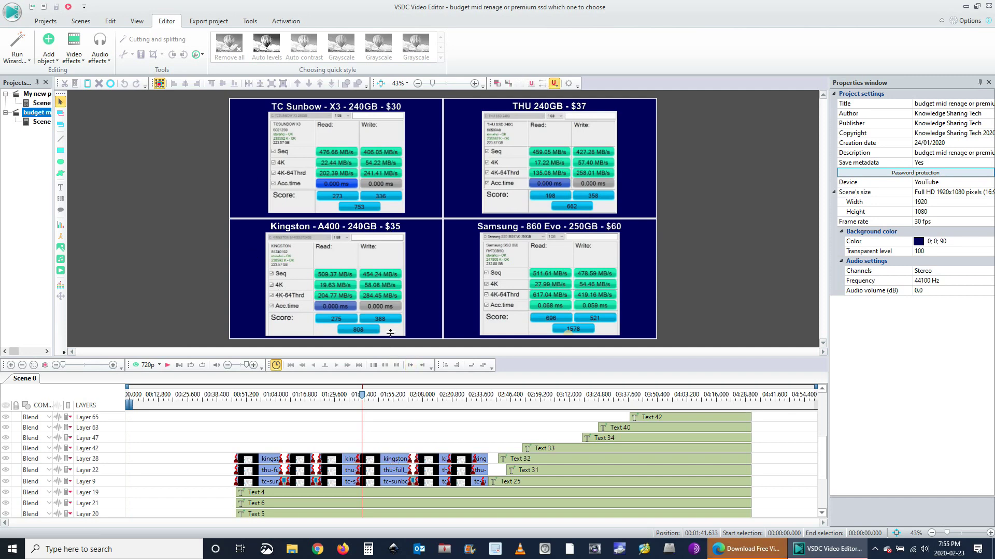
# Centre the Kingston, TC Sunbow and THU videos in the preview and start Text 5 at 04:31.466
pyautogui.click(386, 311)
pyautogui.click(513, 292)
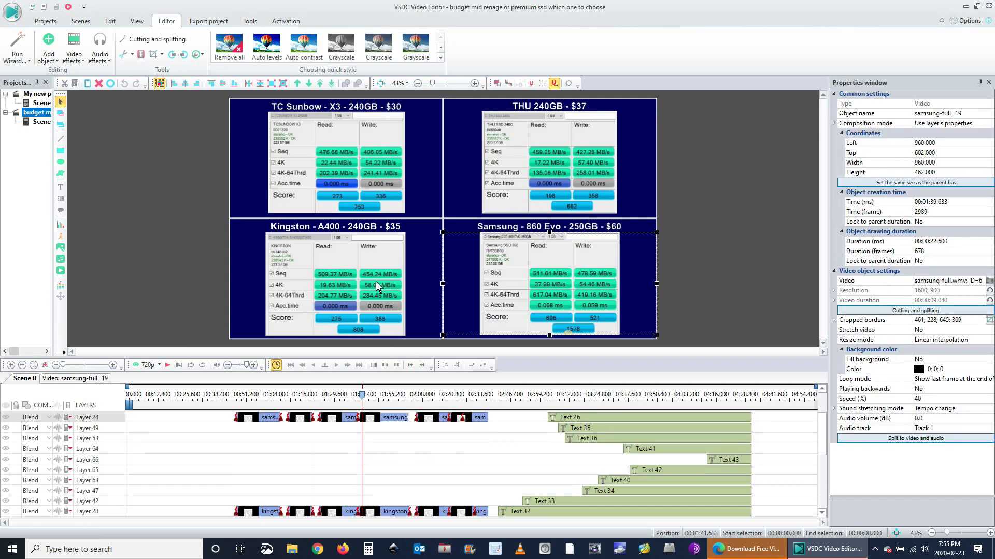
pyautogui.moveTo(369, 280); pyautogui.dragTo(469, 223)
pyautogui.moveTo(322, 93); pyautogui.dragTo(322, 109)
pyautogui.moveTo(322, 145); pyautogui.dragTo(316, 200)
pyautogui.click(321, 132)
pyautogui.moveTo(321, 130); pyautogui.dragTo(453, 153)
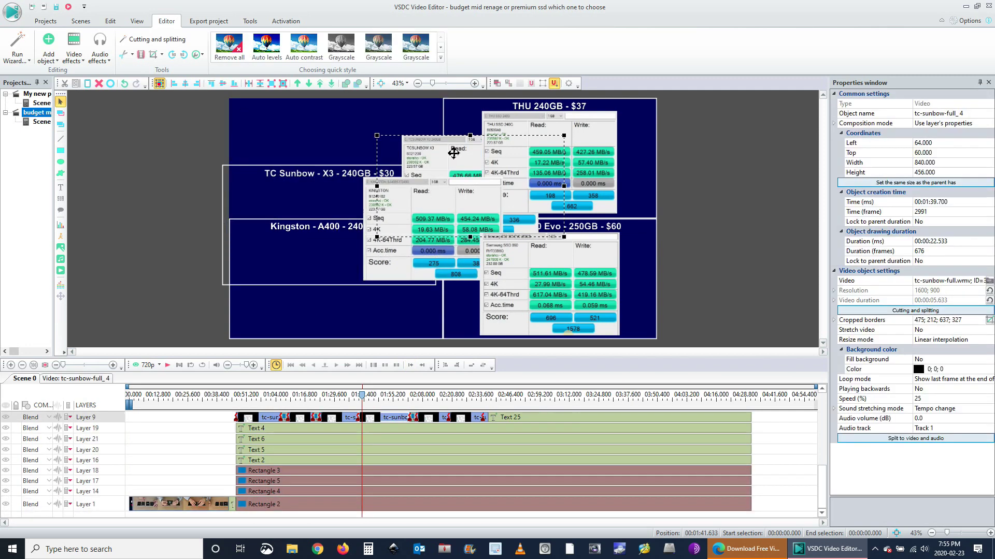
pyautogui.moveTo(549, 131); pyautogui.dragTo(484, 143)
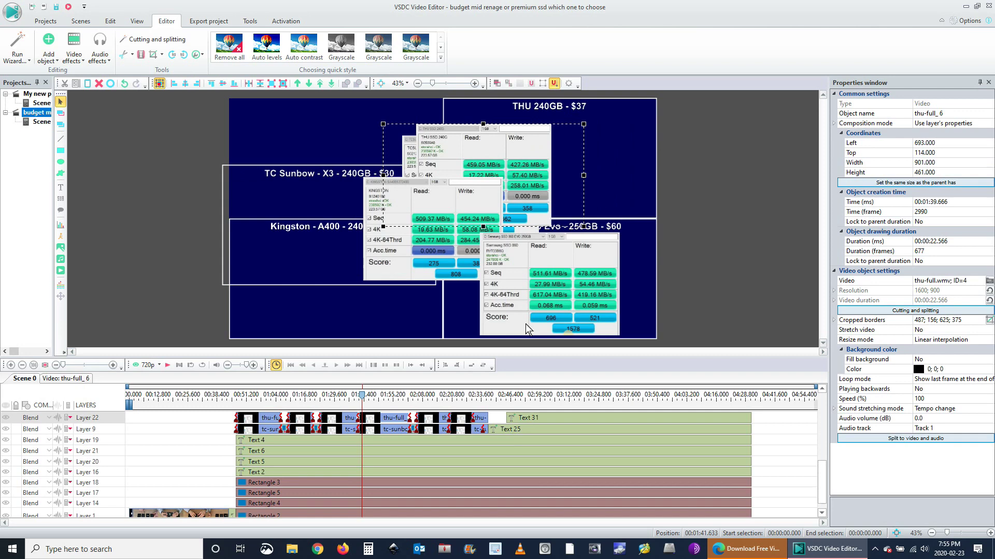
pyautogui.click(583, 461)
pyautogui.moveTo(556, 464); pyautogui.dragTo(782, 418)
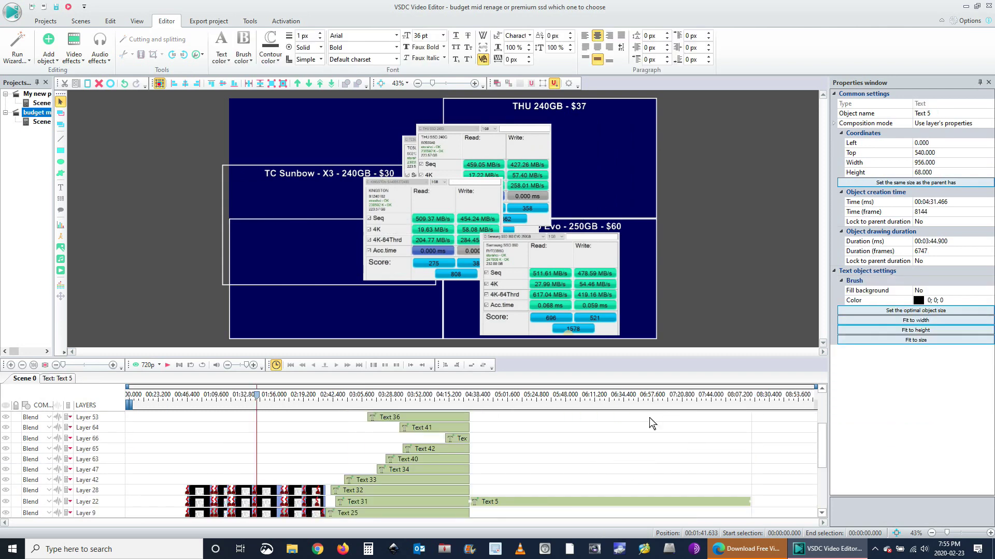
# Close VSDC without saving either project, then close the Edge window
pyautogui.click(988, 8)
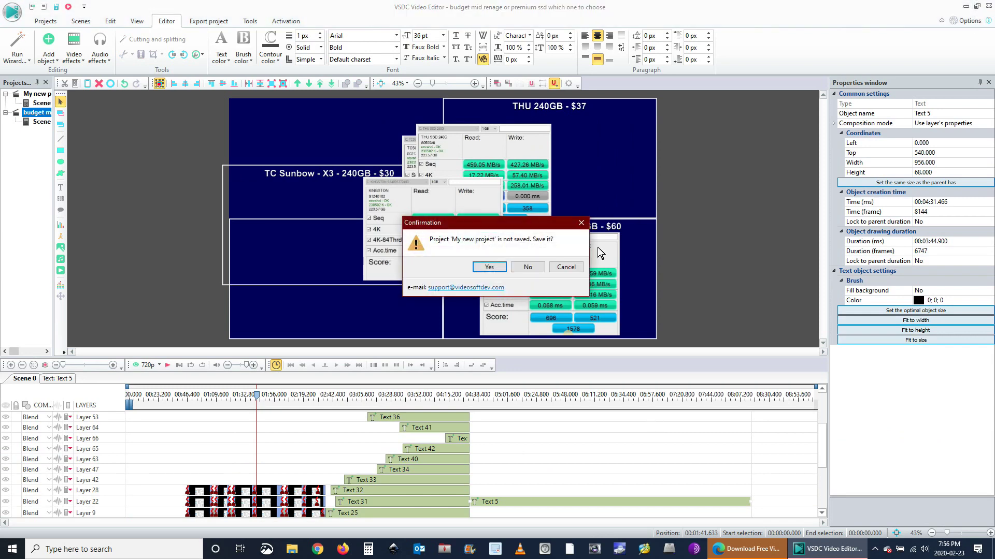
pyautogui.click(527, 267)
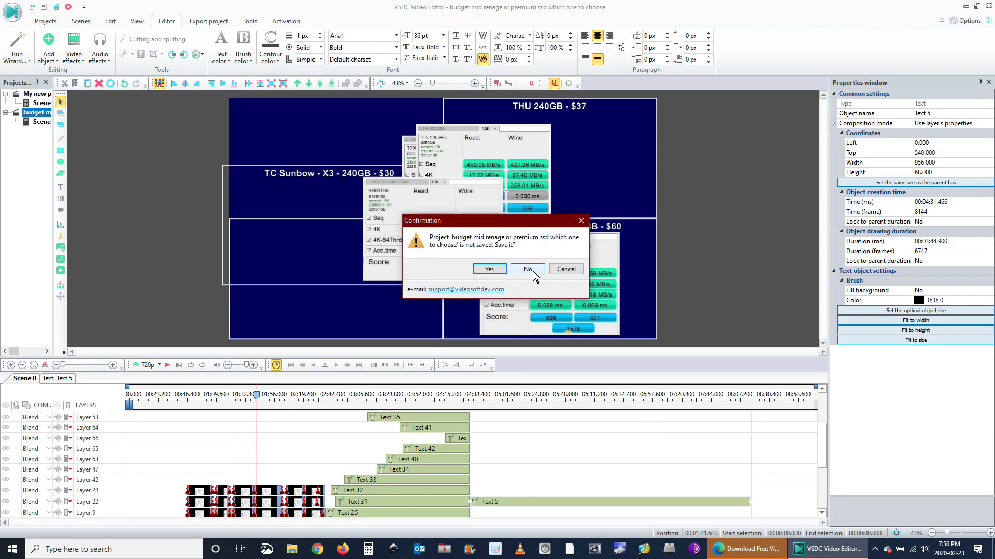
pyautogui.click(532, 269)
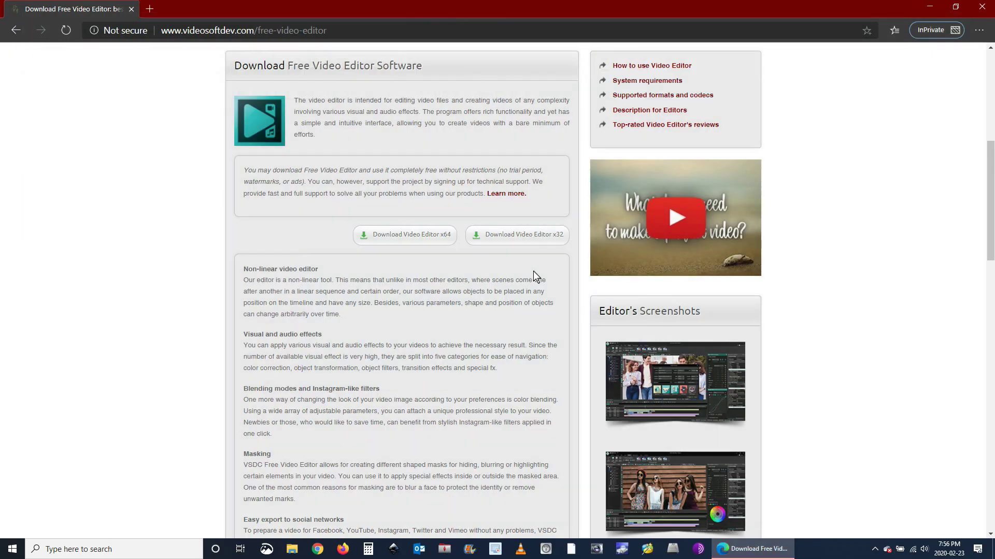
pyautogui.click(983, 7)
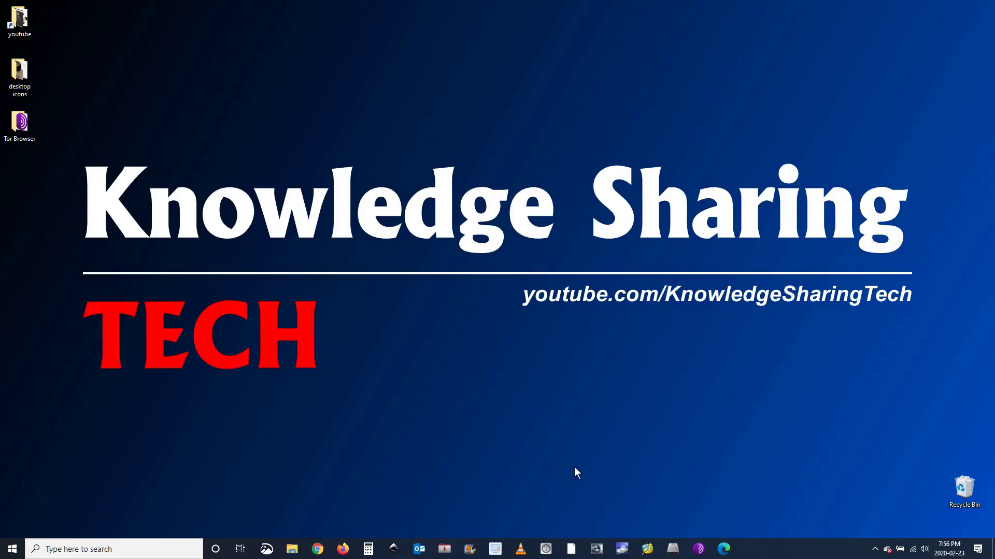
# Open a new Edge InPrivate window and go to freescreenrecording.com
pyautogui.rightClick(727, 554)
pyautogui.click(703, 483)
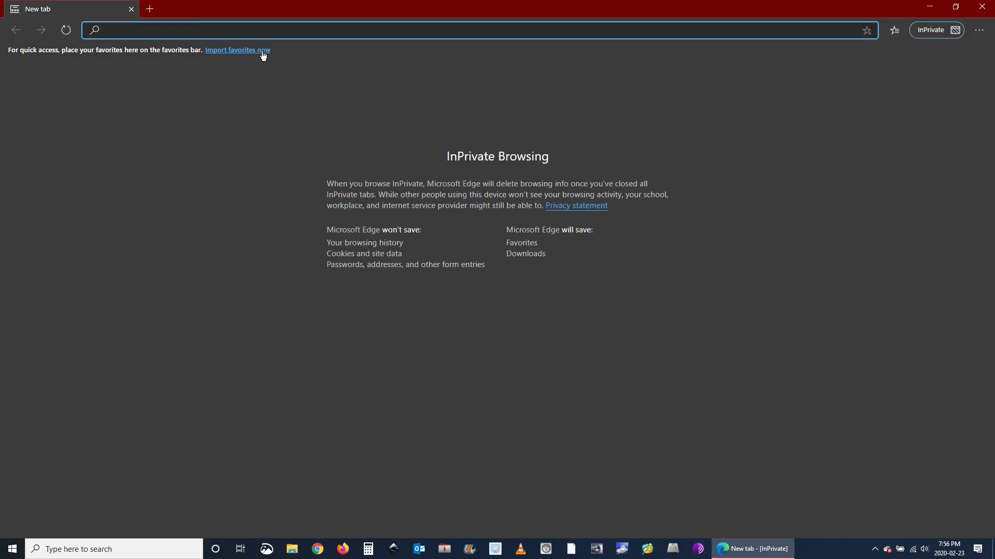
pyautogui.write('free')
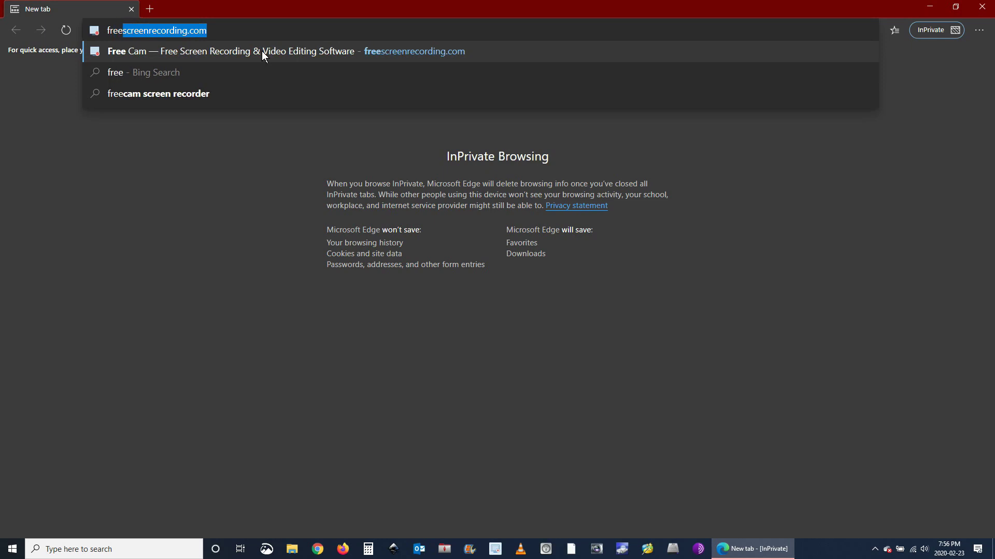
pyautogui.press('Right')
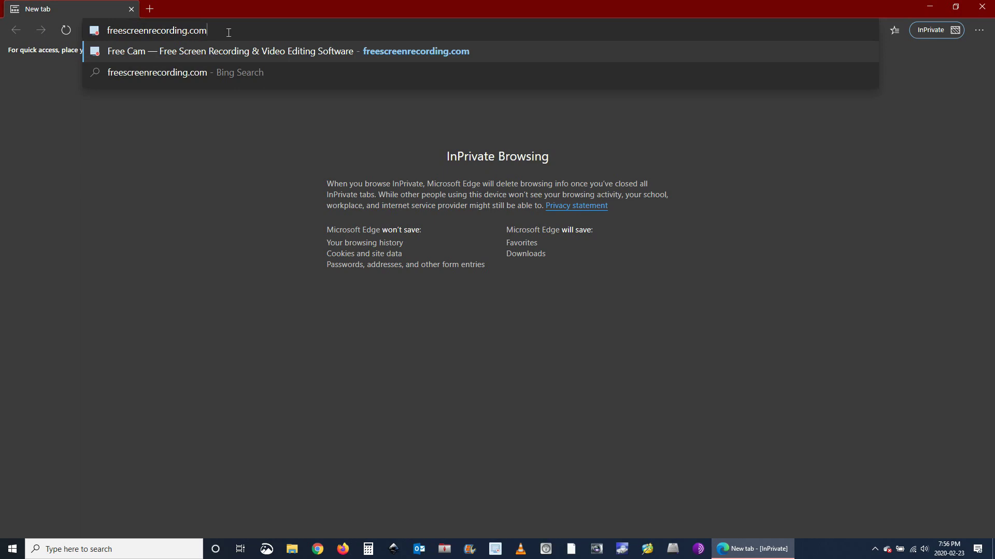
pyautogui.press('Return')
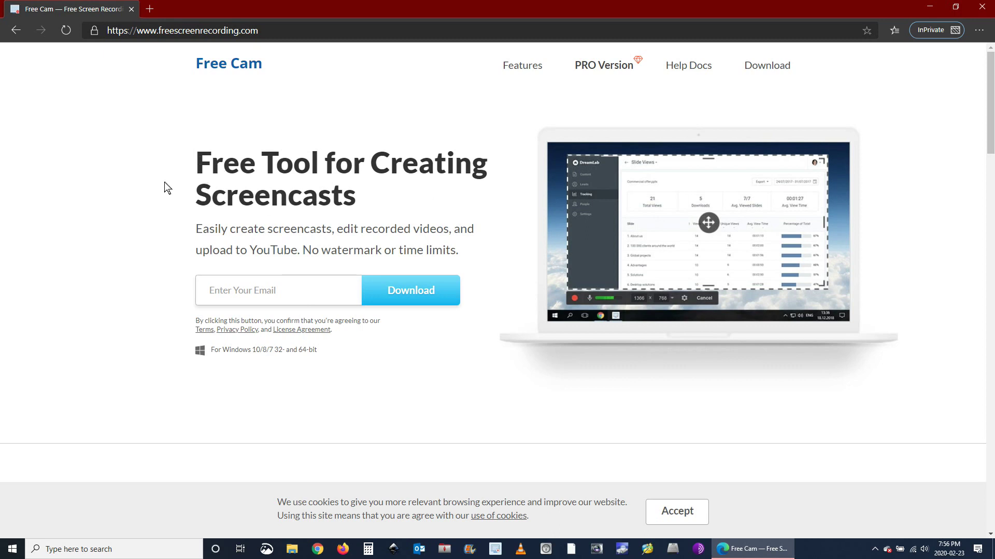
# Enter an e-mail address to request the free_cam_8_7_0.msi download and accept the cookie notice
pyautogui.click(239, 290)
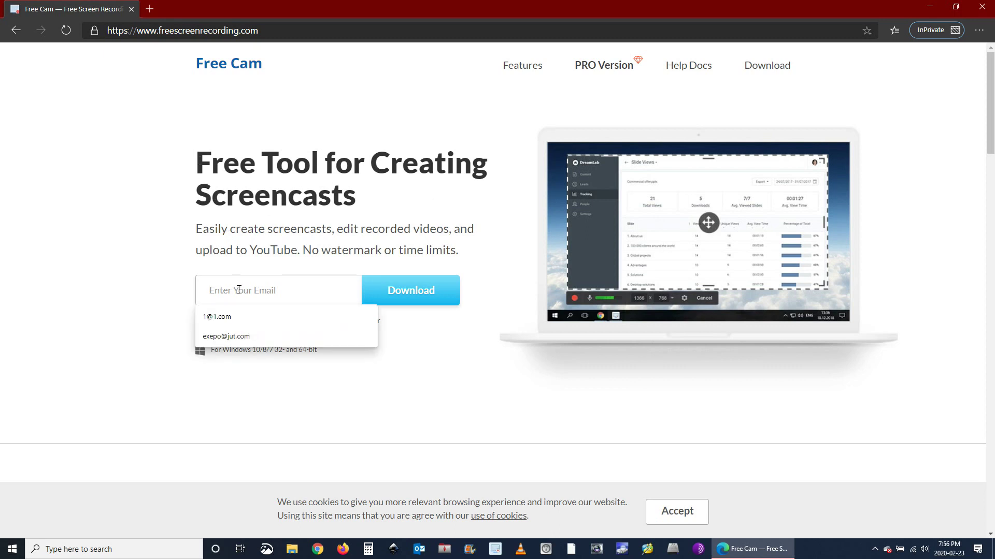
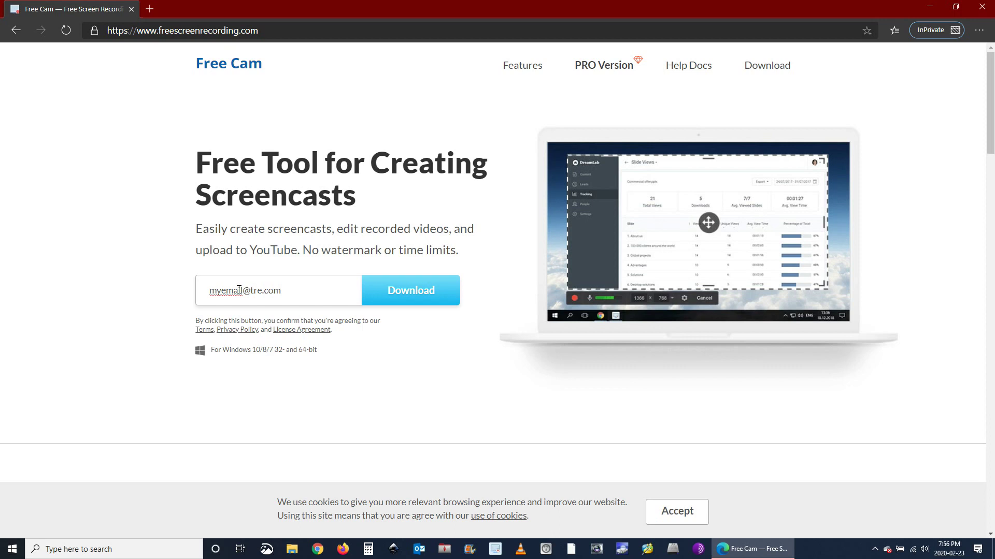
pyautogui.click(399, 290)
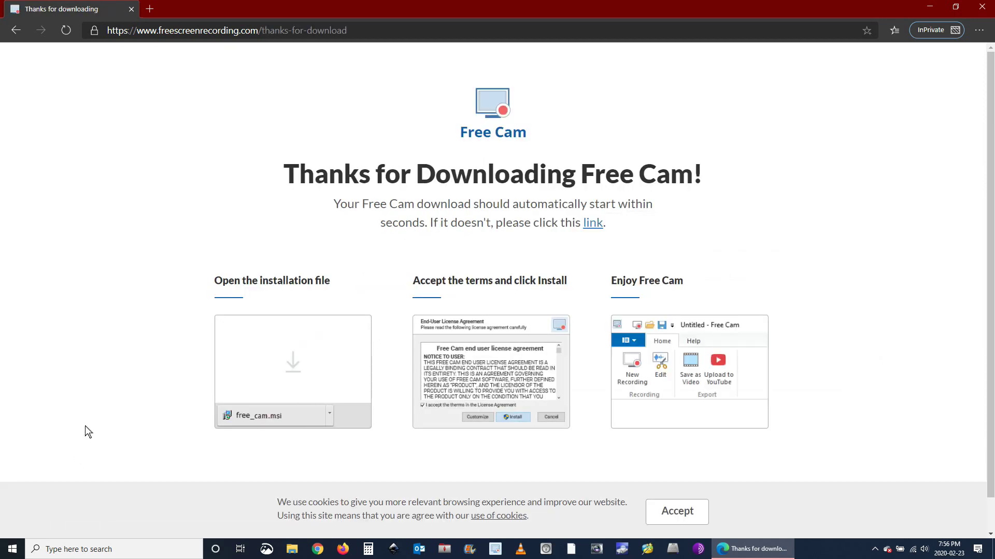
pyautogui.click(674, 490)
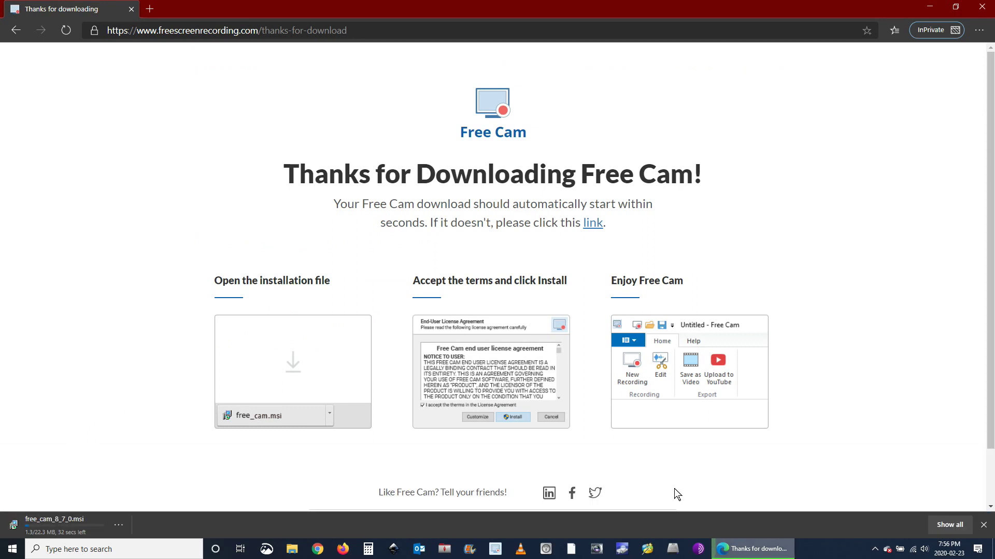
pyautogui.scroll(-2, 113, 412)
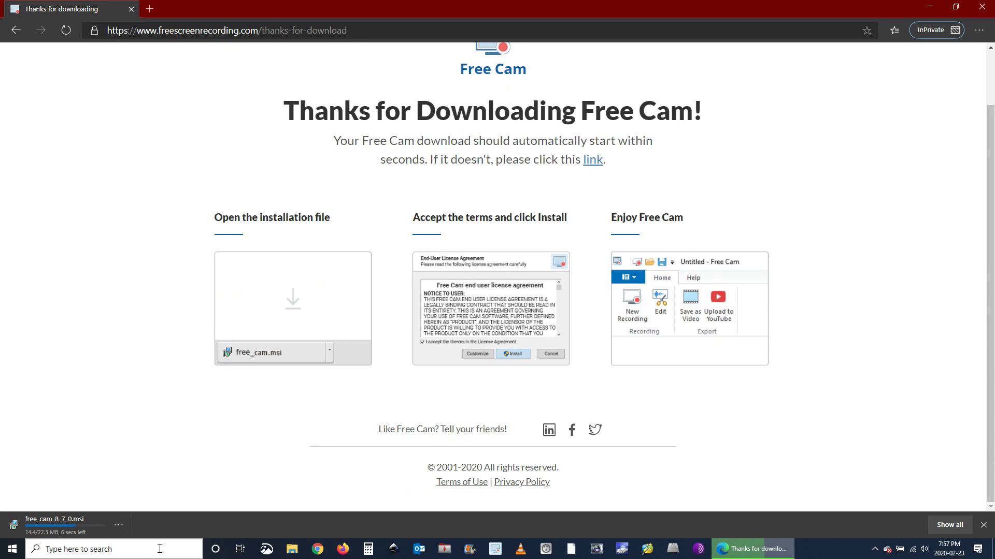
# Launch Free Cam, create a new 1280x720 recording area and open its recording settings
pyautogui.click(496, 550)
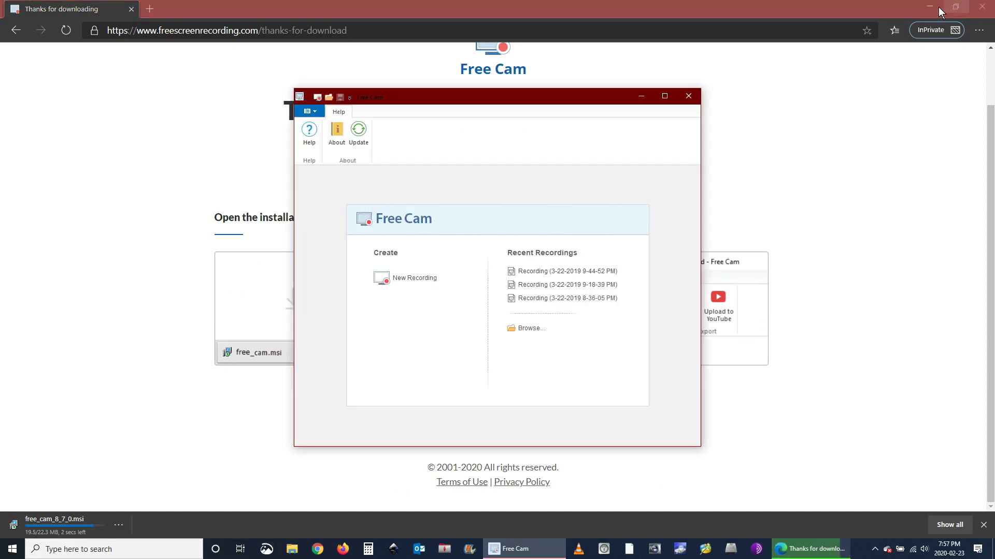
pyautogui.click(930, 8)
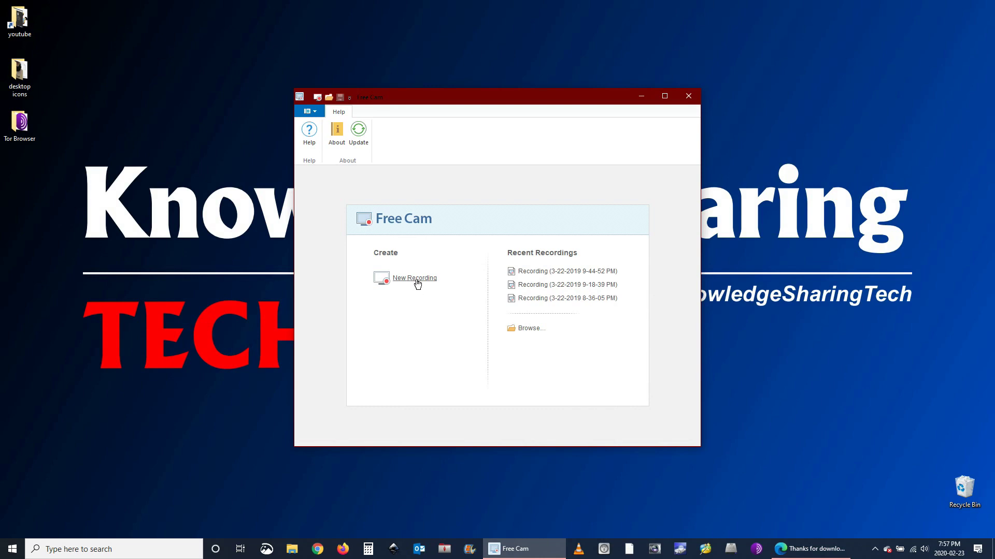
pyautogui.click(414, 279)
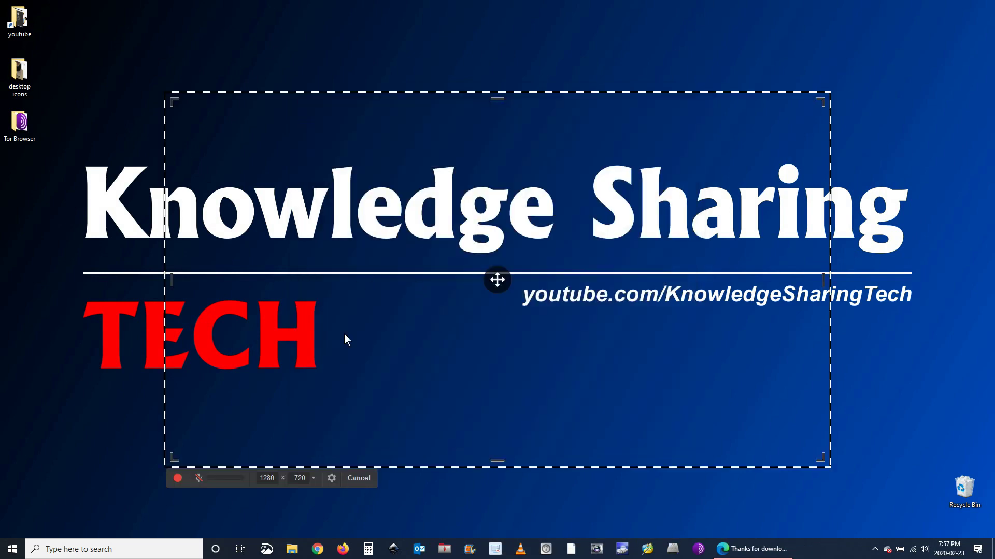
pyautogui.click(332, 479)
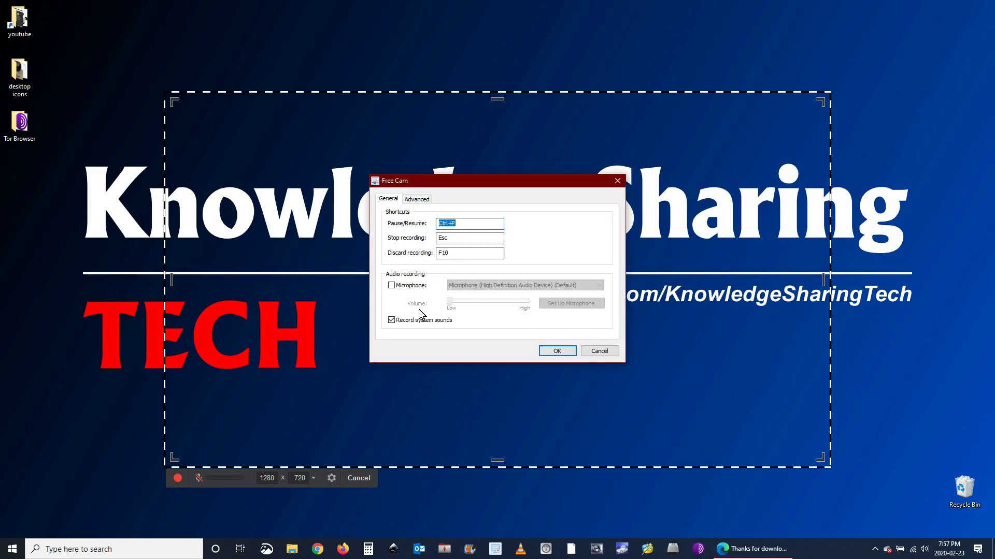
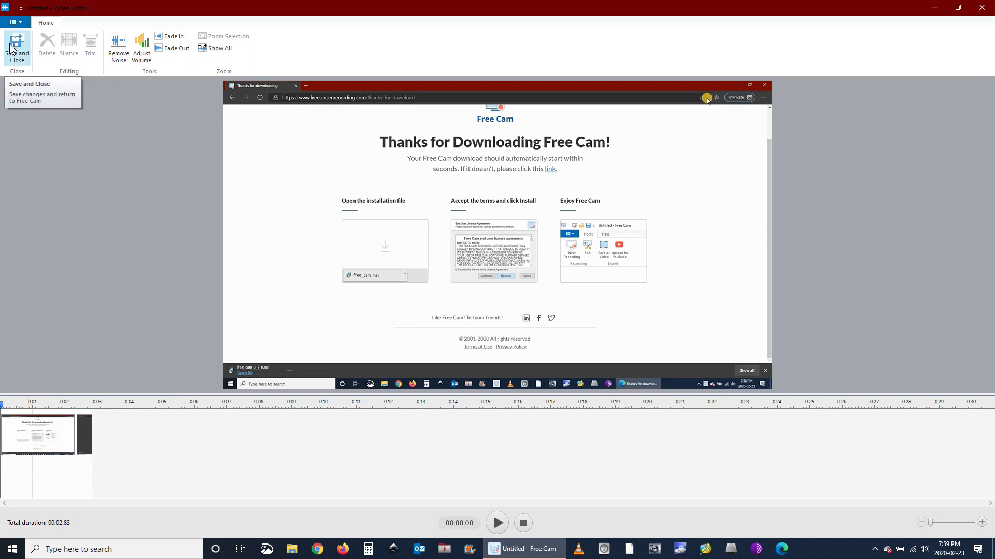
# Close Free Cam's video editor and discard its edits
pyautogui.click(981, 7)
pyautogui.click(513, 295)
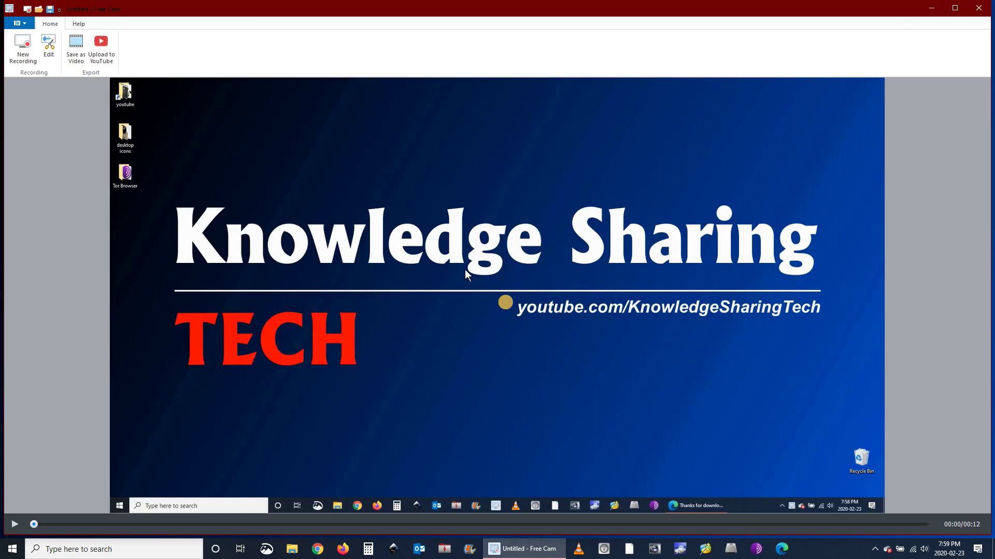
# Check the WMV option in Save as Video, cancel, and quit Free Cam without saving
pyautogui.click(75, 49)
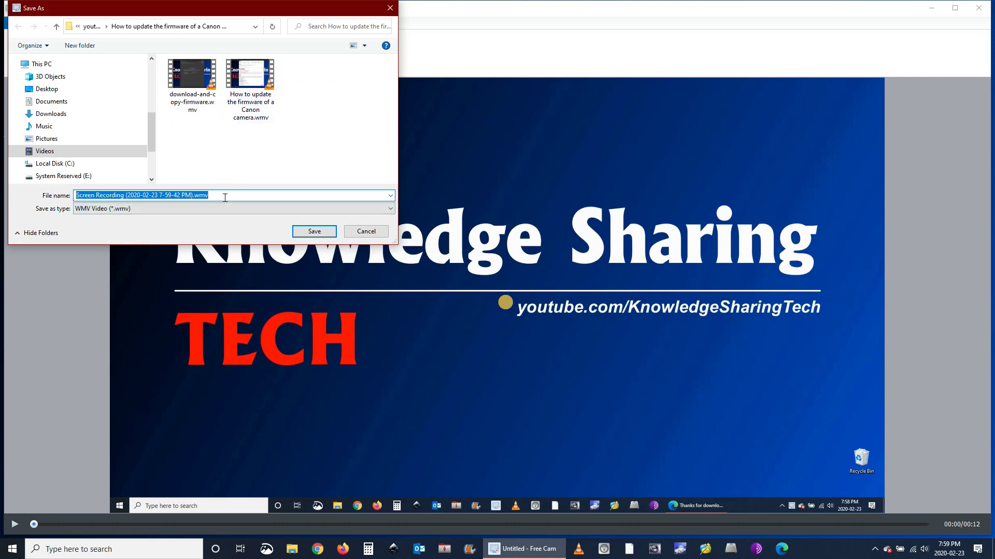
pyautogui.click(244, 208)
pyautogui.click(244, 212)
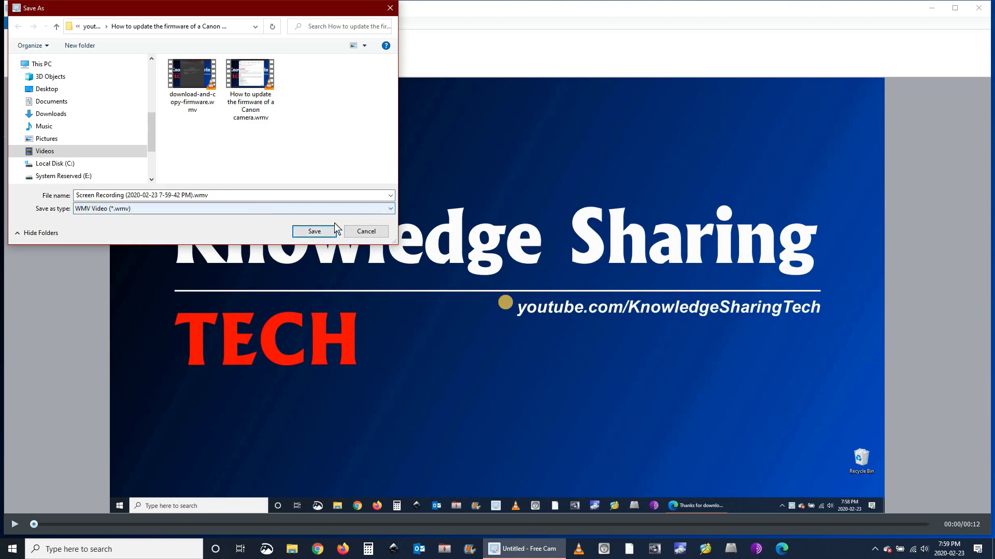
pyautogui.click(364, 232)
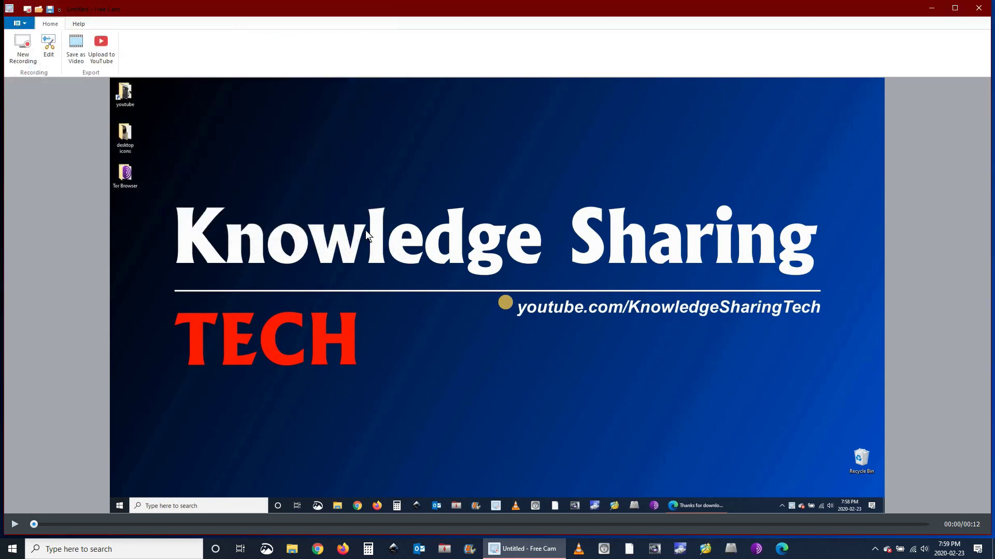
pyautogui.click(978, 9)
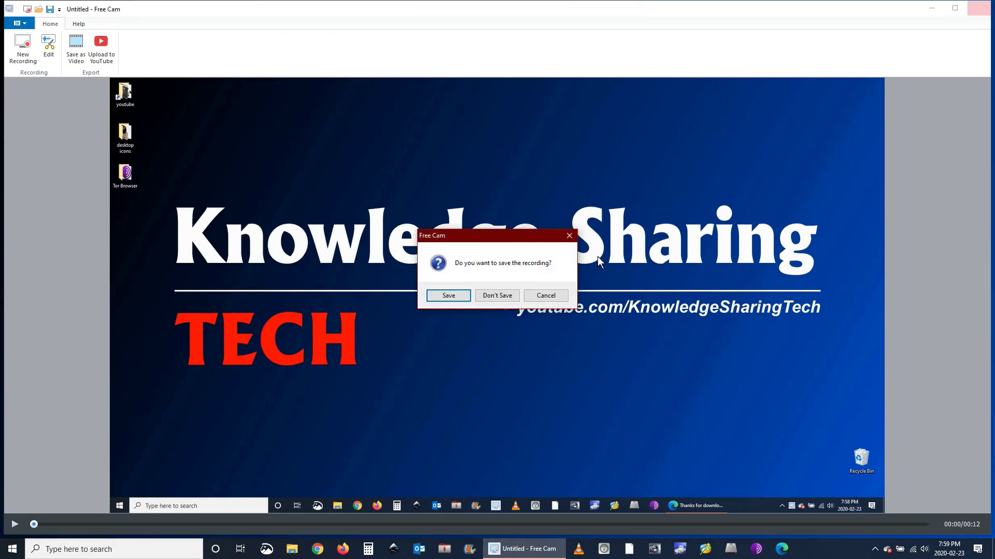
pyautogui.click(500, 296)
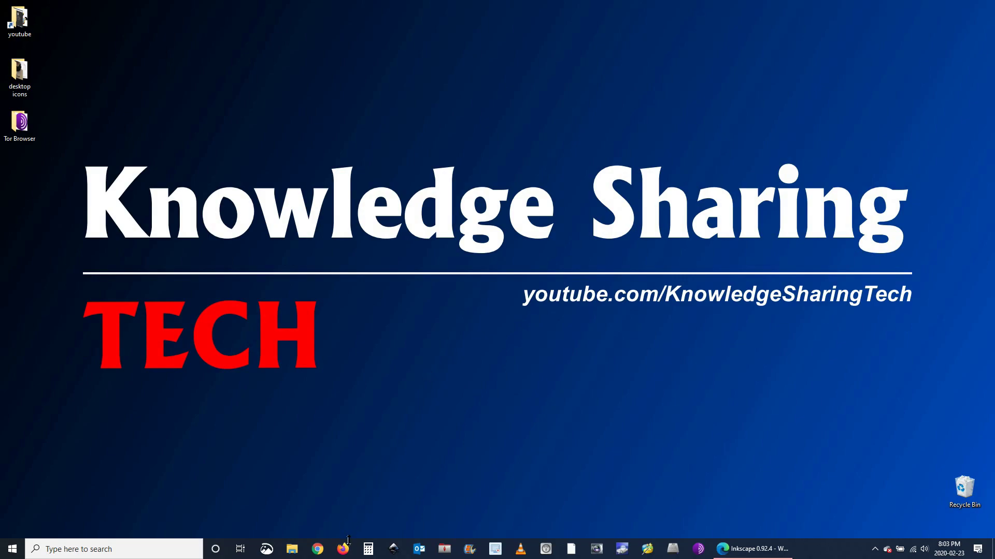
# Go to videolan.org in Edge and open the VLC media player page
pyautogui.click(754, 549)
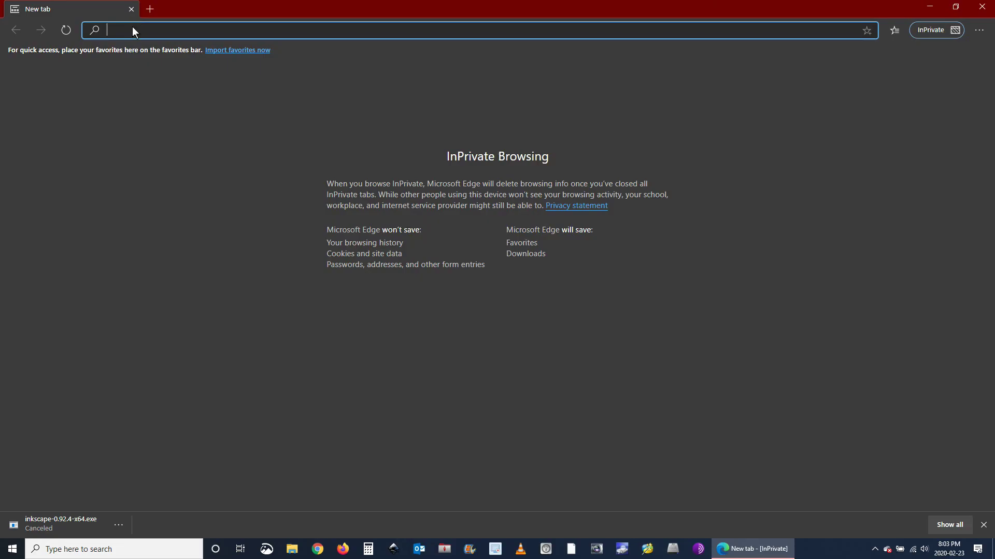
pyautogui.write('videolan.org')
pyautogui.press('Return')
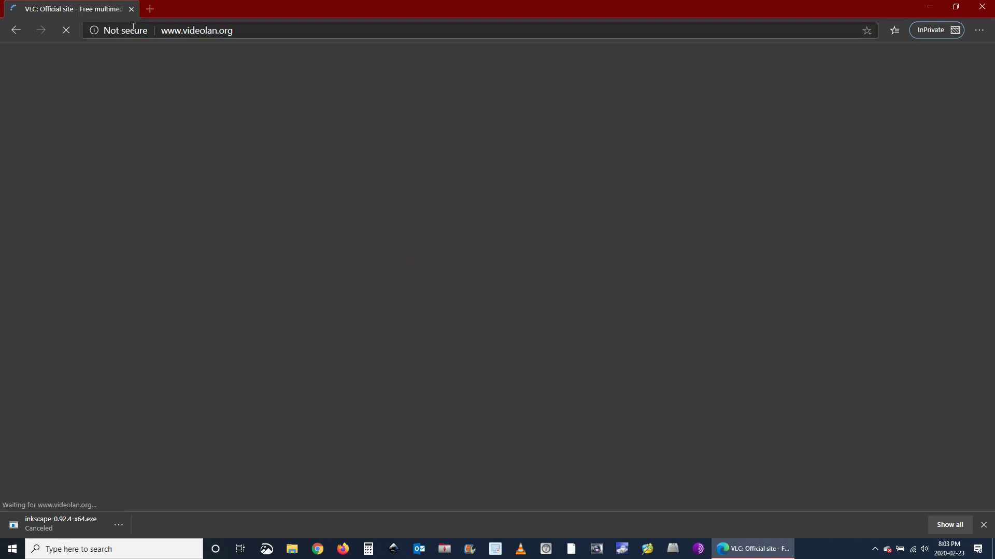
pyautogui.scroll(-2, 93, 284)
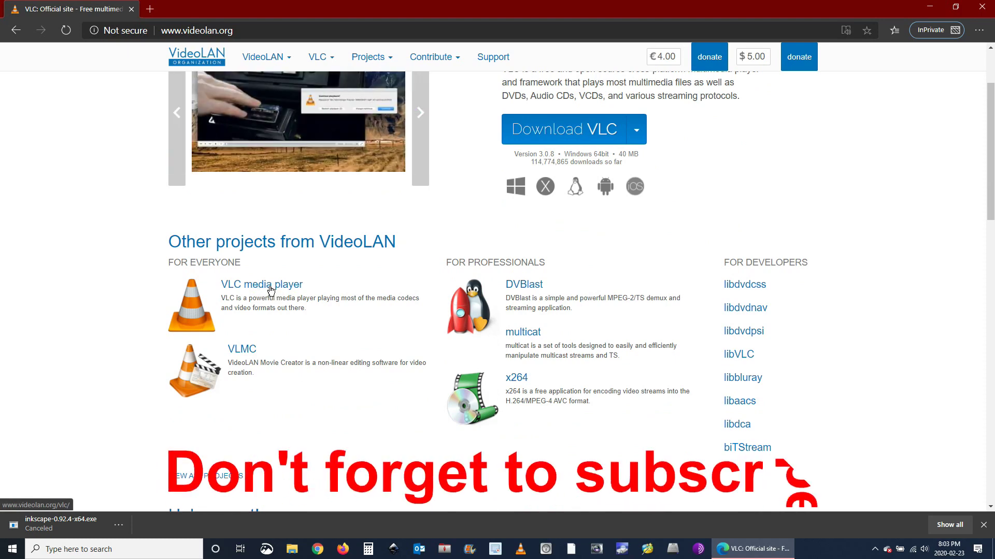
pyautogui.click(276, 296)
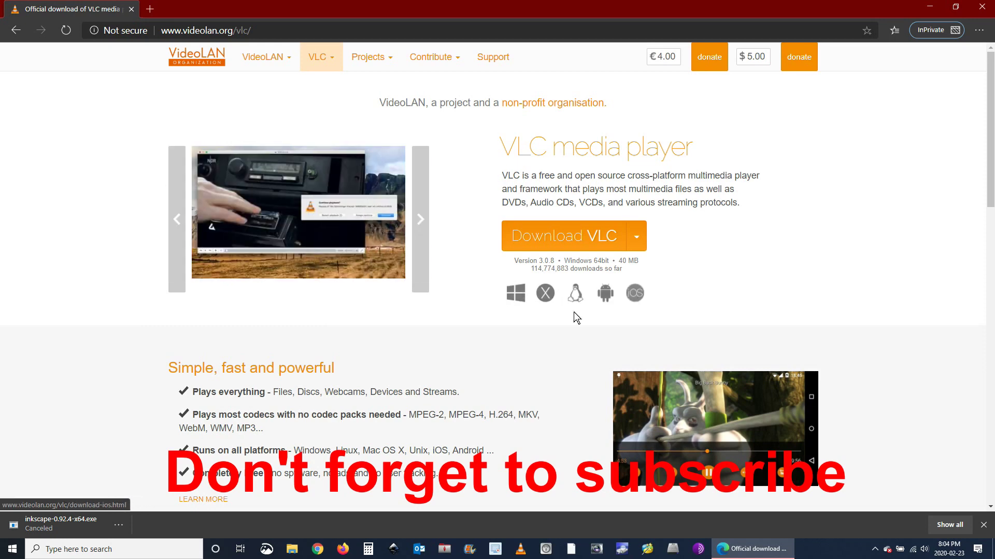
# Download the VLC 3.0.8 Windows installer, then bring up VLC media player
pyautogui.click(517, 300)
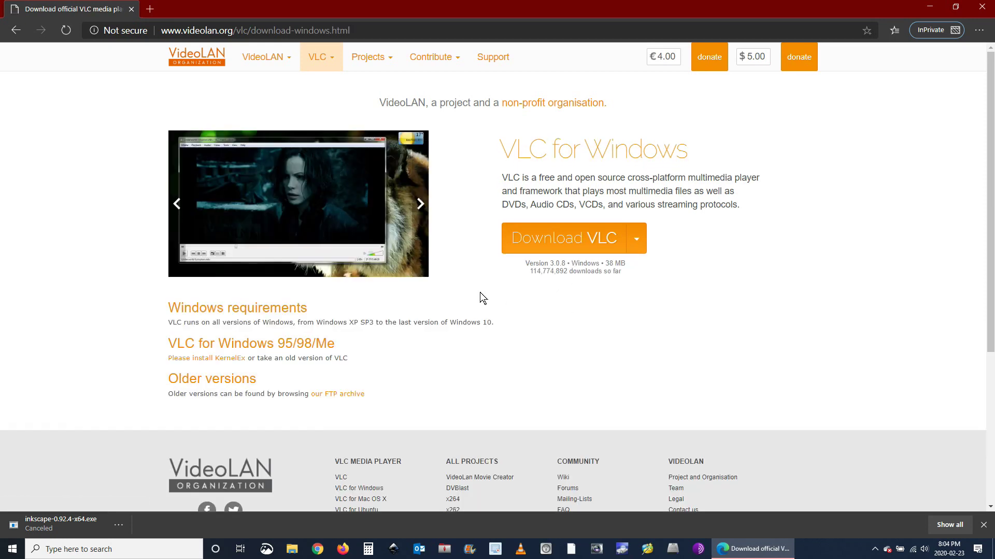
pyautogui.scroll(-2, 474, 294)
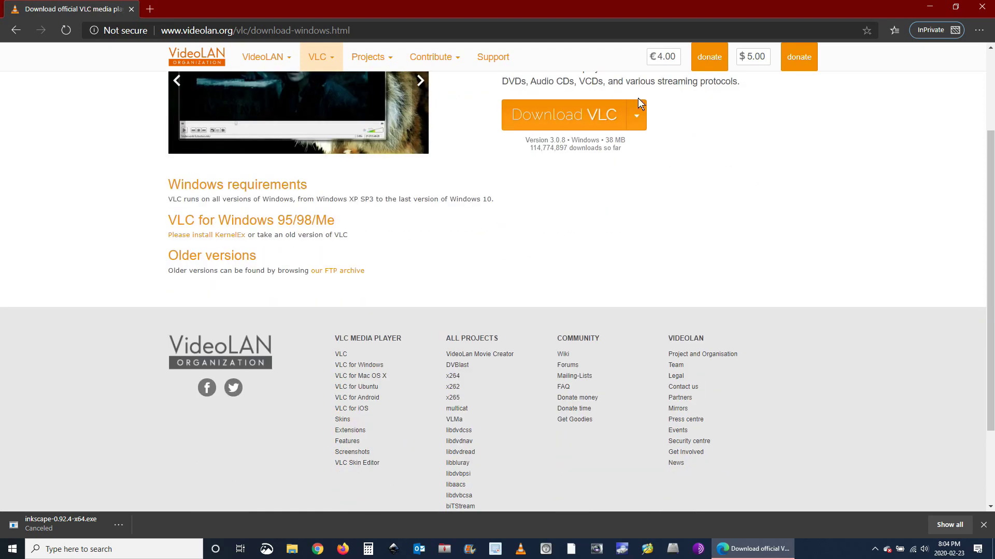
pyautogui.scroll(2, 629, 207)
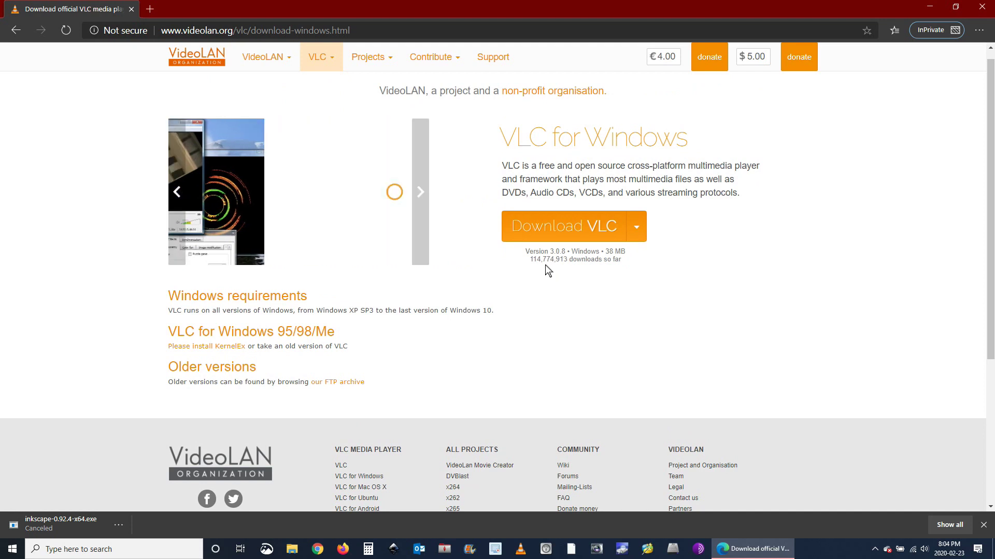
pyautogui.click(636, 230)
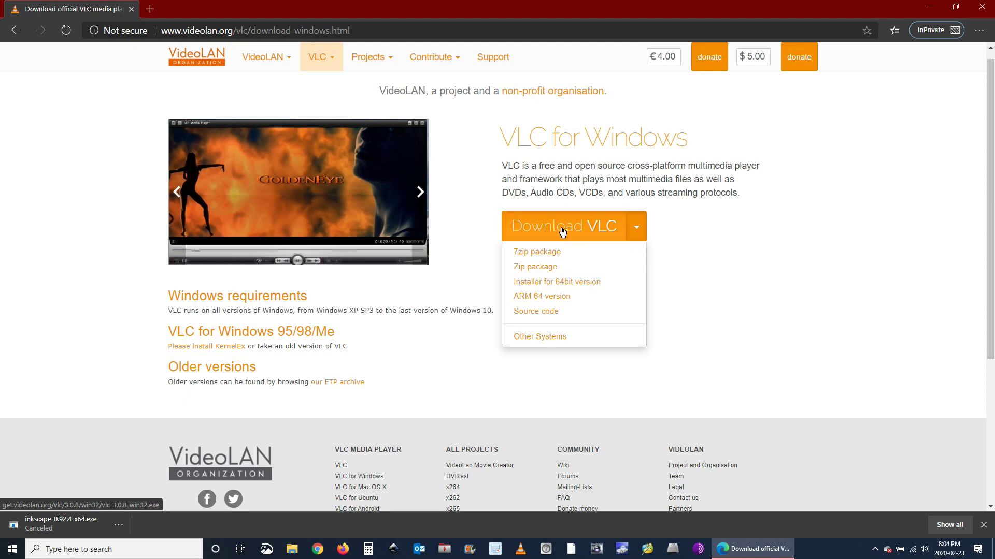
pyautogui.click(564, 230)
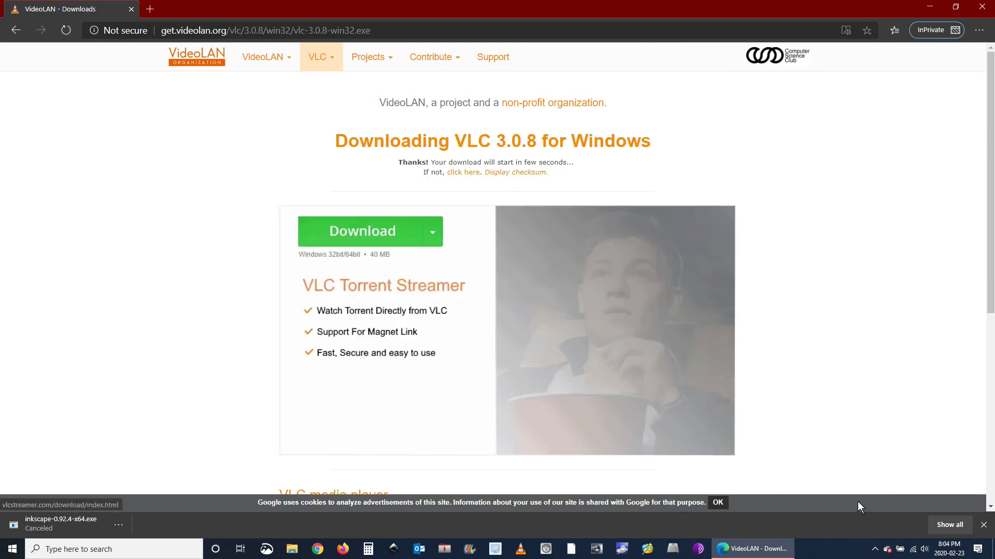
pyautogui.click(984, 526)
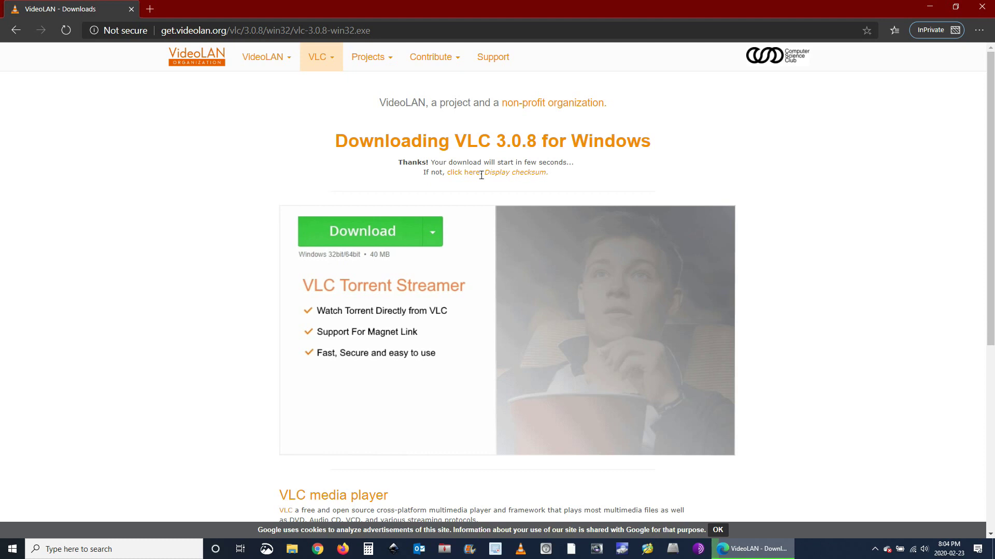
pyautogui.click(464, 172)
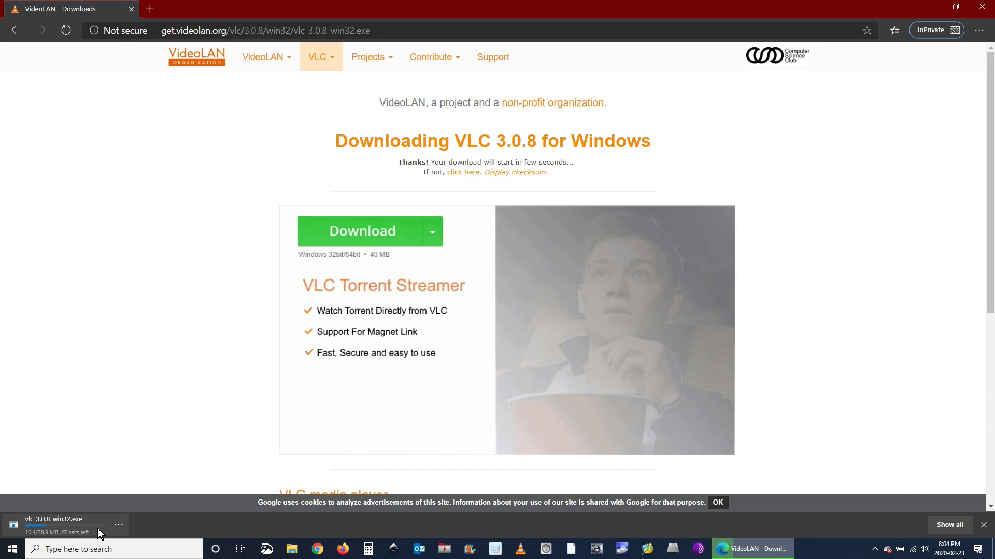
pyautogui.click(984, 527)
pyautogui.click(521, 551)
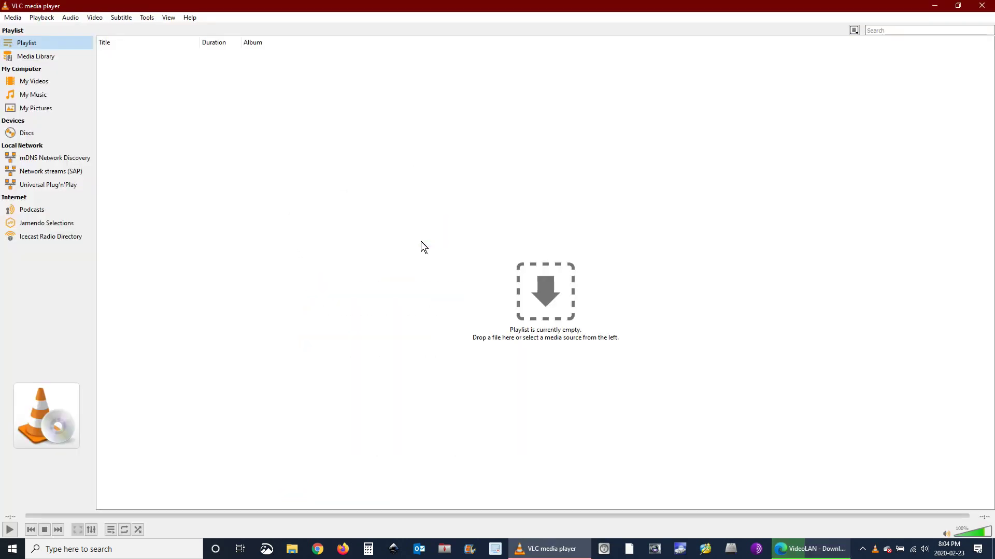
# Open and play the Canon camera firmware video in VLC
pyautogui.click(14, 21)
pyautogui.click(26, 38)
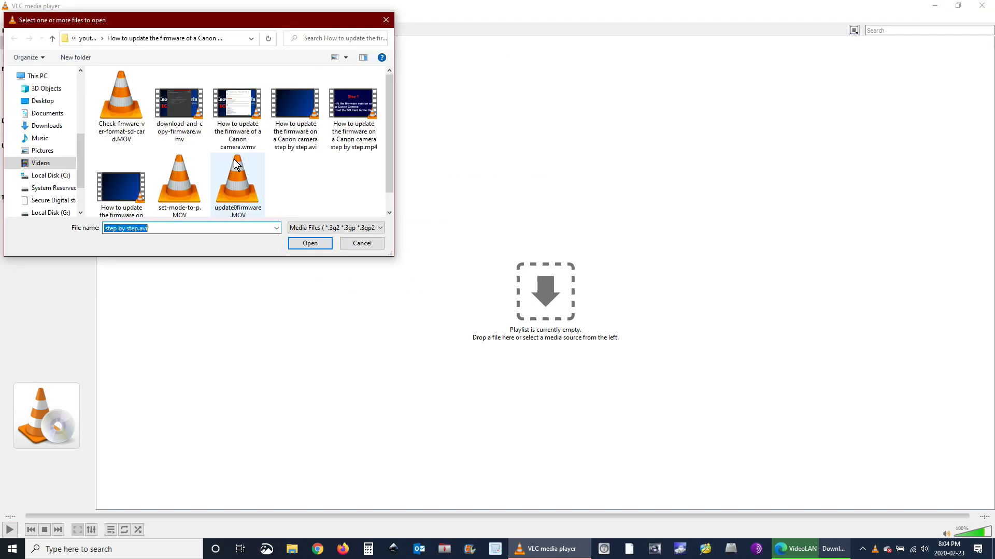
pyautogui.click(128, 179)
pyautogui.doubleClick(127, 180)
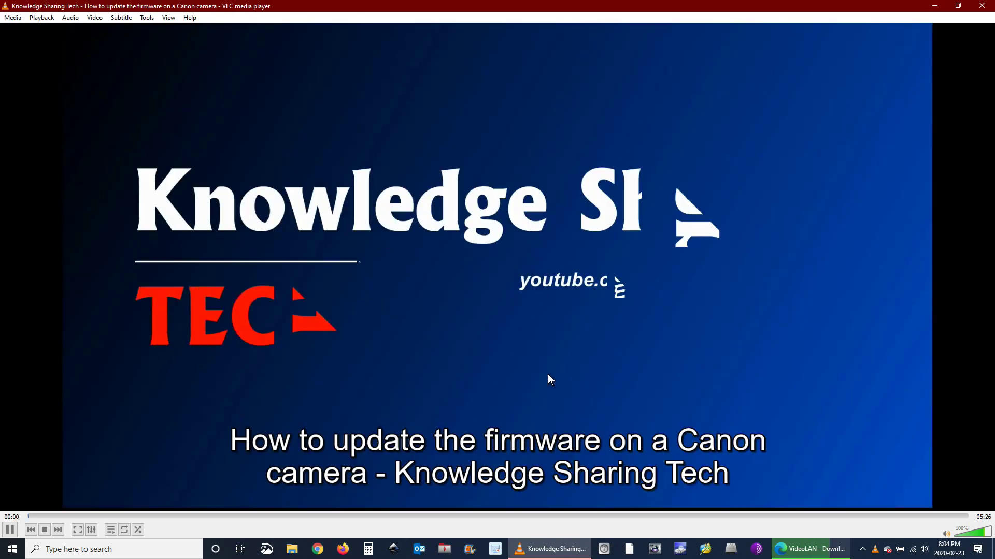
pyautogui.doubleClick(548, 374)
pyautogui.doubleClick(548, 374)
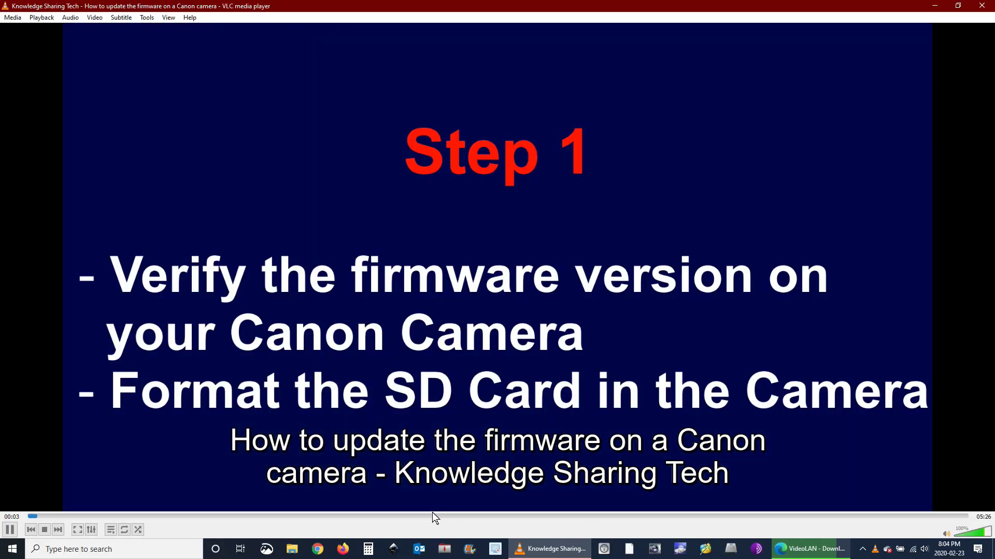
# Pause on the camera footage around 03:14, take a snapshot, and close VLC
pyautogui.click(432, 515)
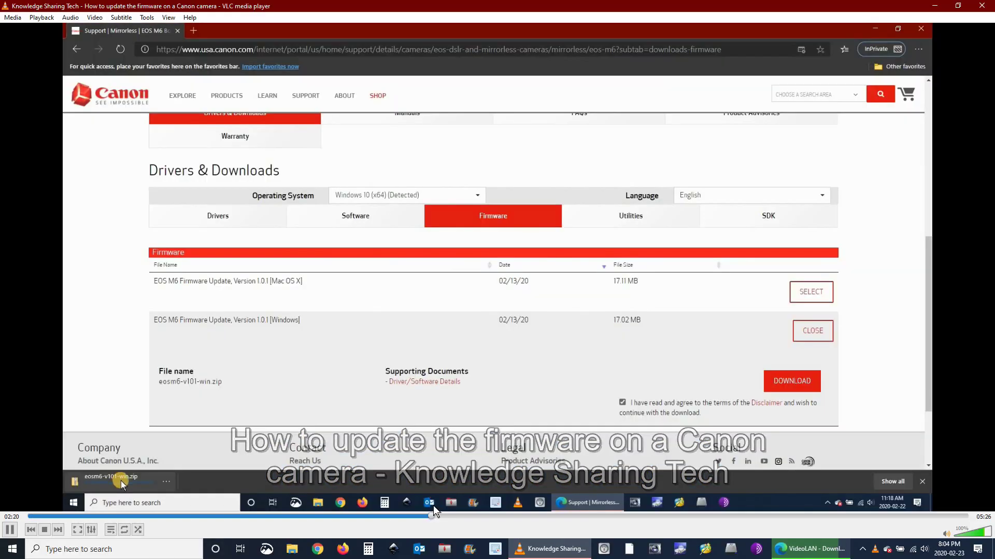
pyautogui.click(558, 516)
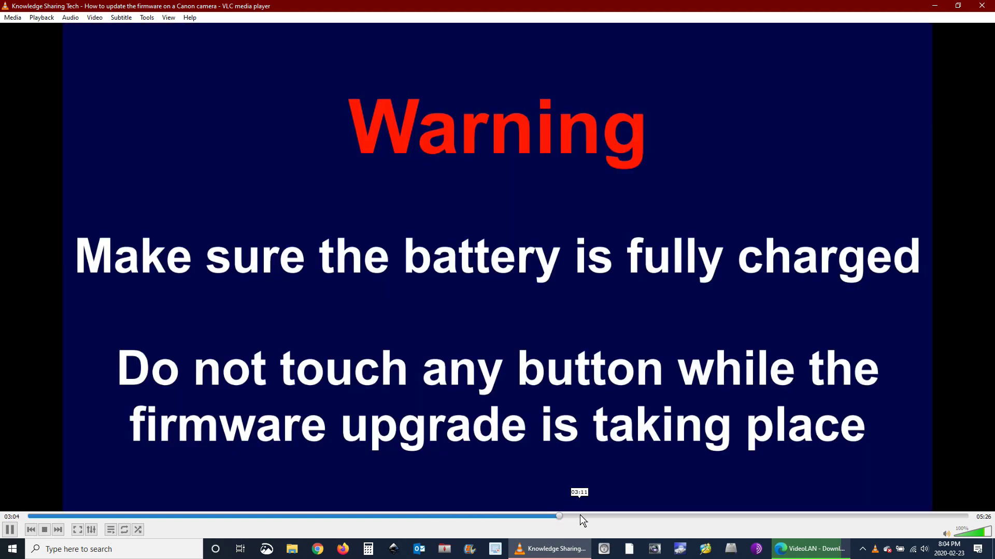
pyautogui.click(588, 516)
pyautogui.press('space')
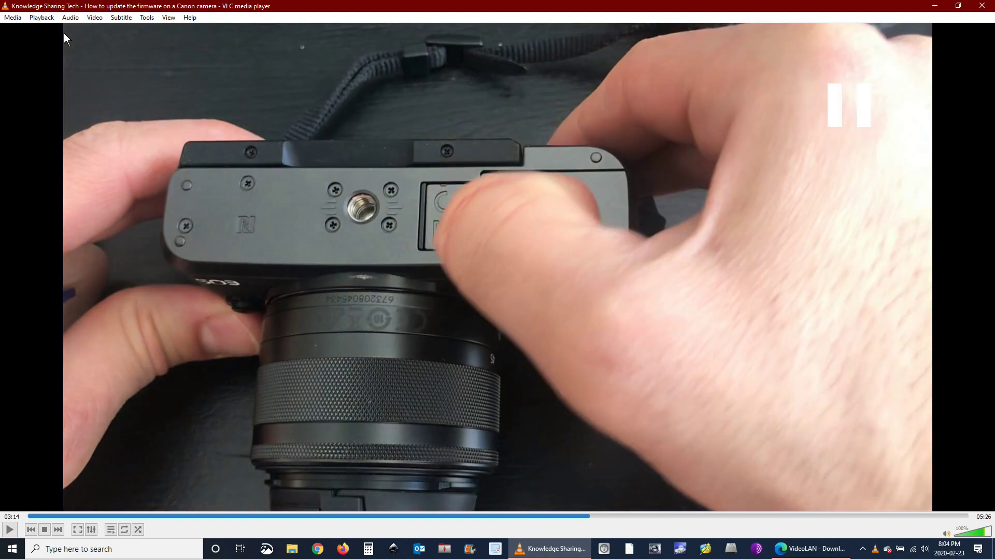
pyautogui.press('space')
pyautogui.press('space')
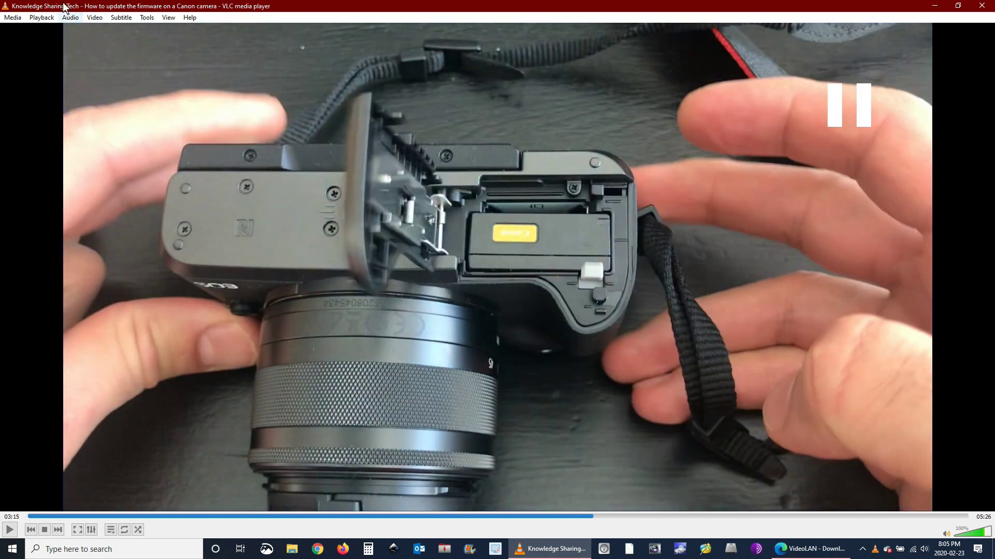
pyautogui.click(94, 17)
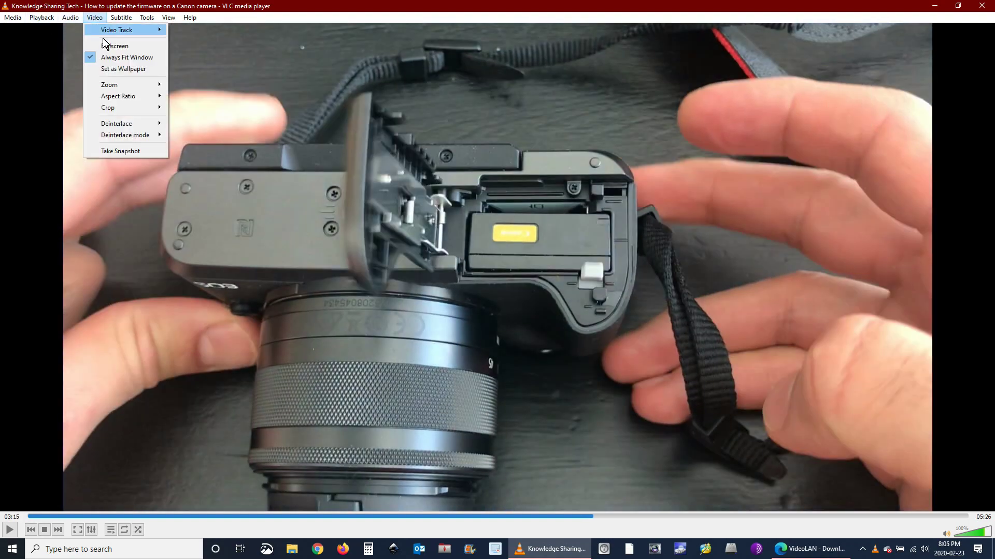
pyautogui.click(134, 151)
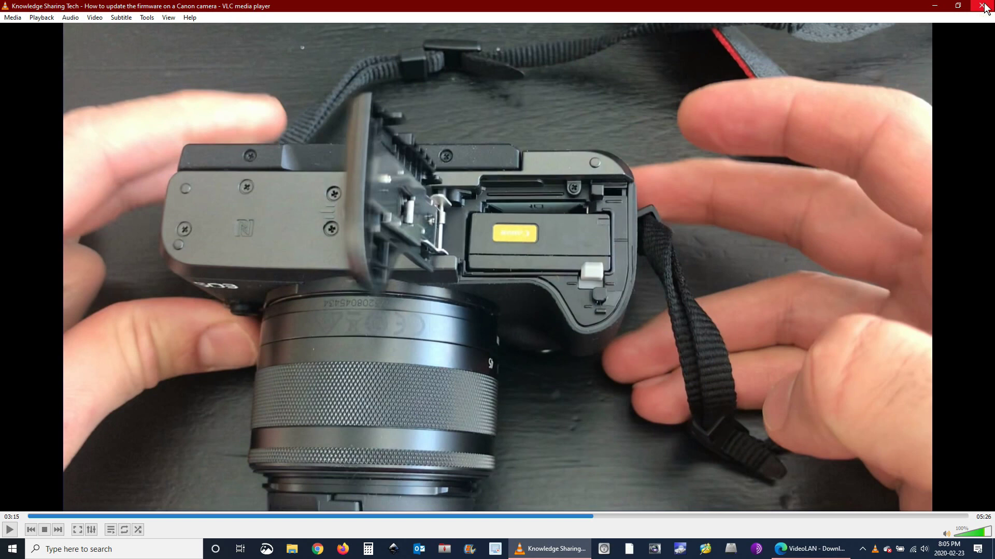
pyautogui.click(984, 7)
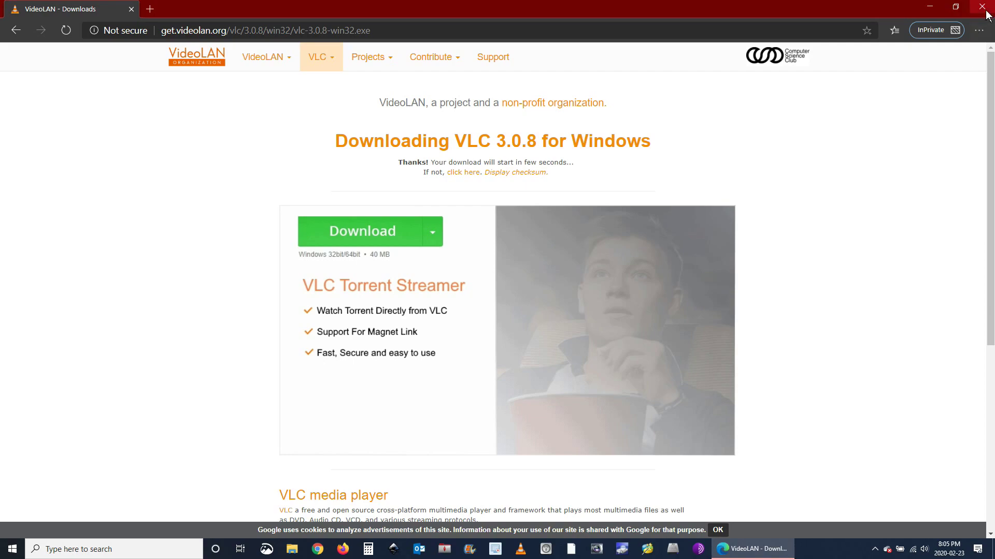
# Close the Edge VideoLAN page and launch Inkscape with a blank document
pyautogui.click(984, 7)
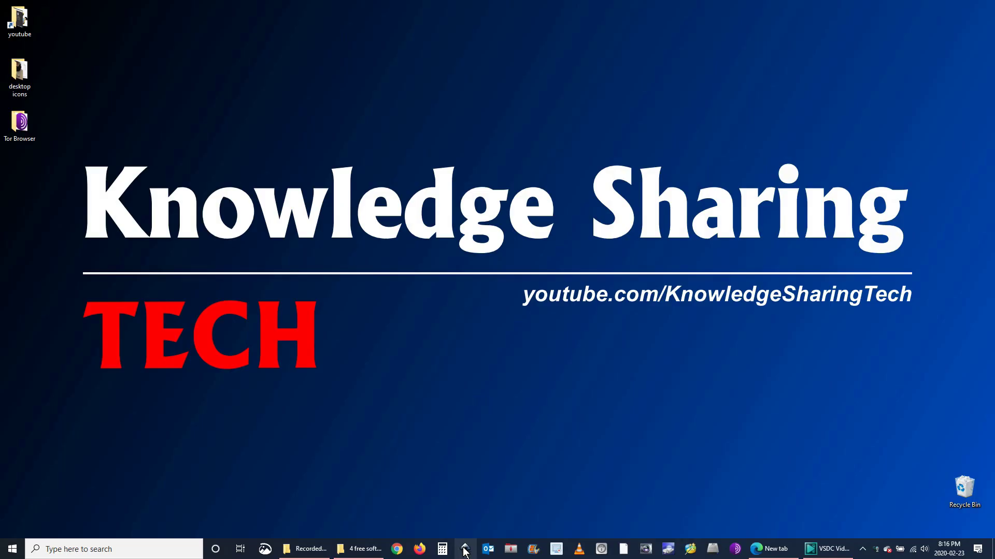
pyautogui.click(464, 551)
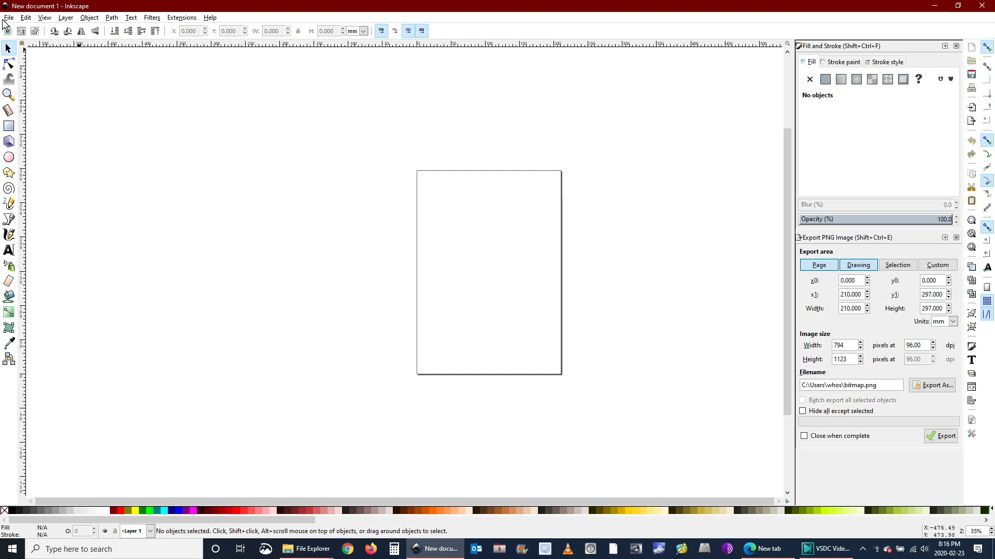
# Import the vlcsnap camera snapshot from the Canon firmware folder and center it on the page
pyautogui.click(8, 18)
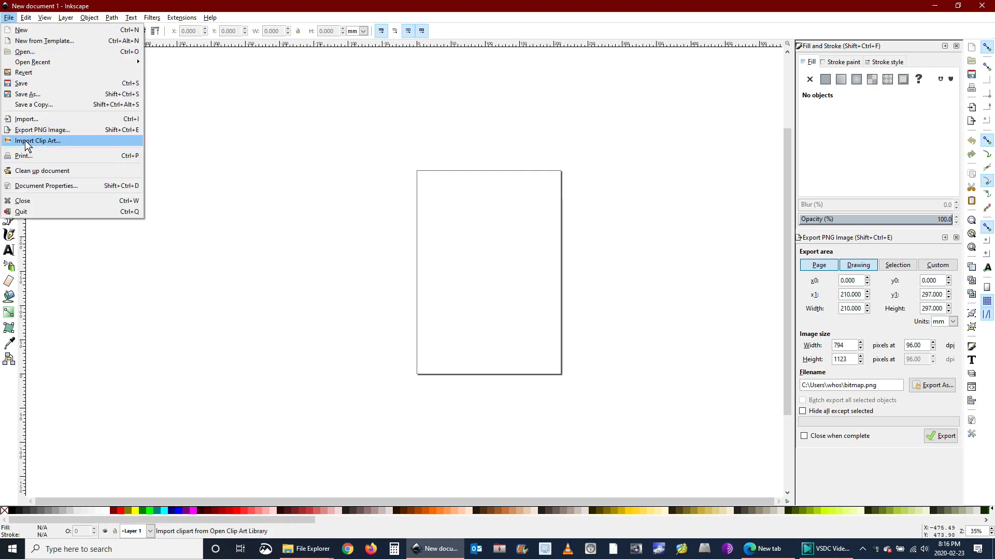
pyautogui.click(27, 119)
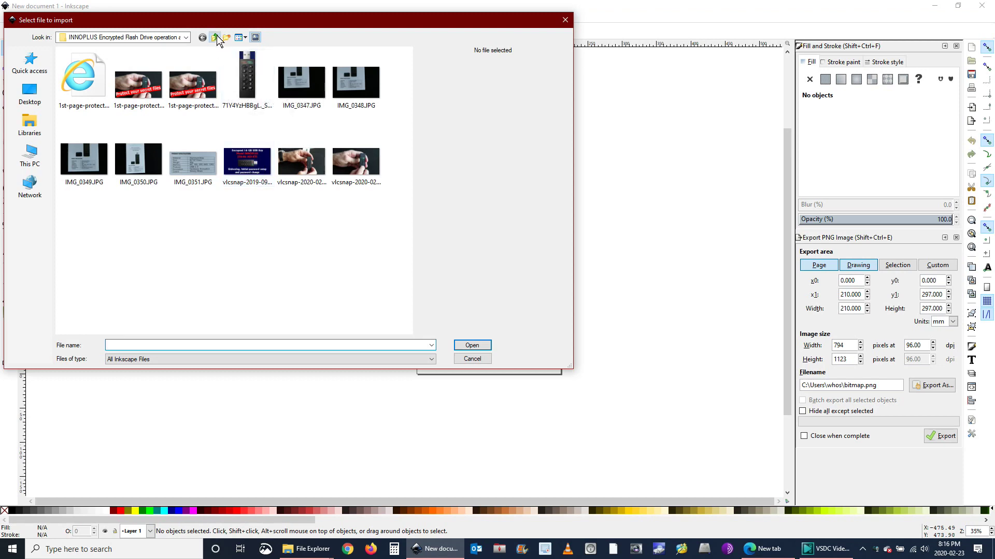
pyautogui.click(214, 38)
pyautogui.doubleClick(155, 74)
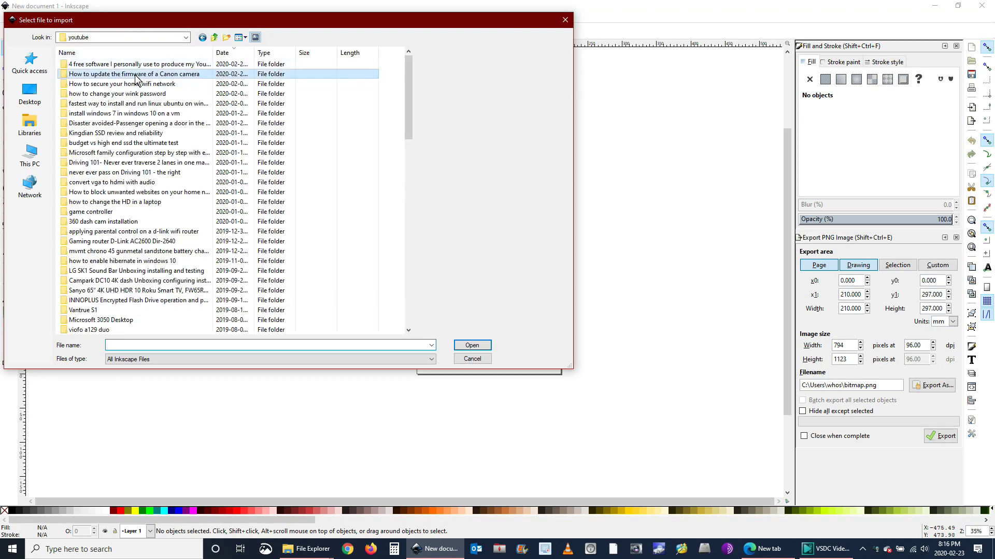
pyautogui.click(291, 90)
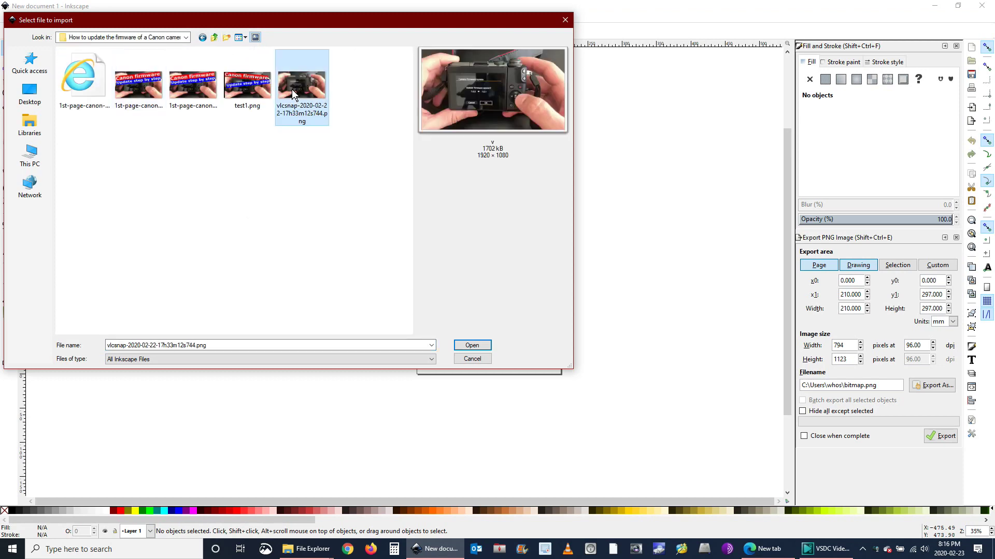
pyautogui.doubleClick(291, 89)
pyautogui.click(555, 342)
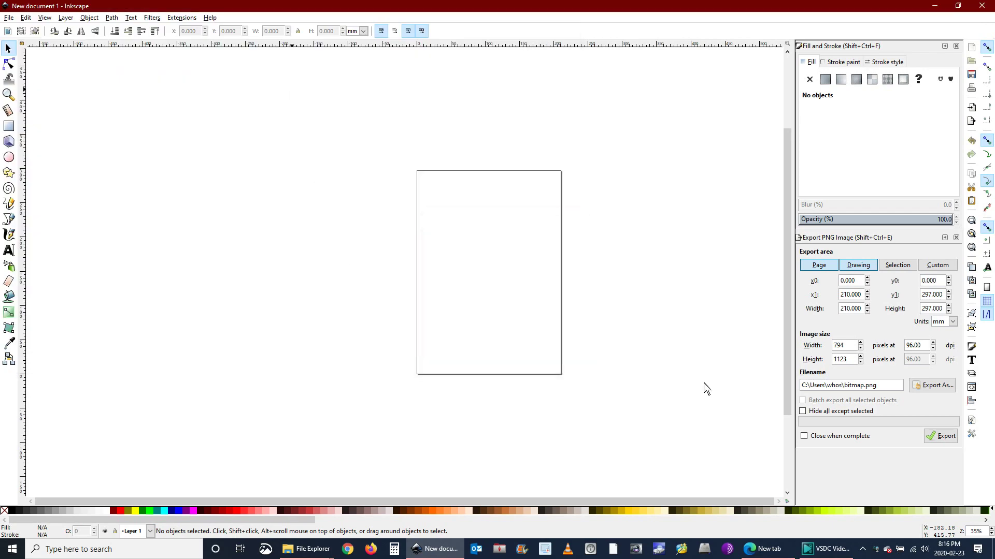
pyautogui.moveTo(702, 383); pyautogui.dragTo(496, 273)
# Switch units to px and draw a red bar across the photo's upper half
pyautogui.click(363, 31)
pyautogui.click(354, 79)
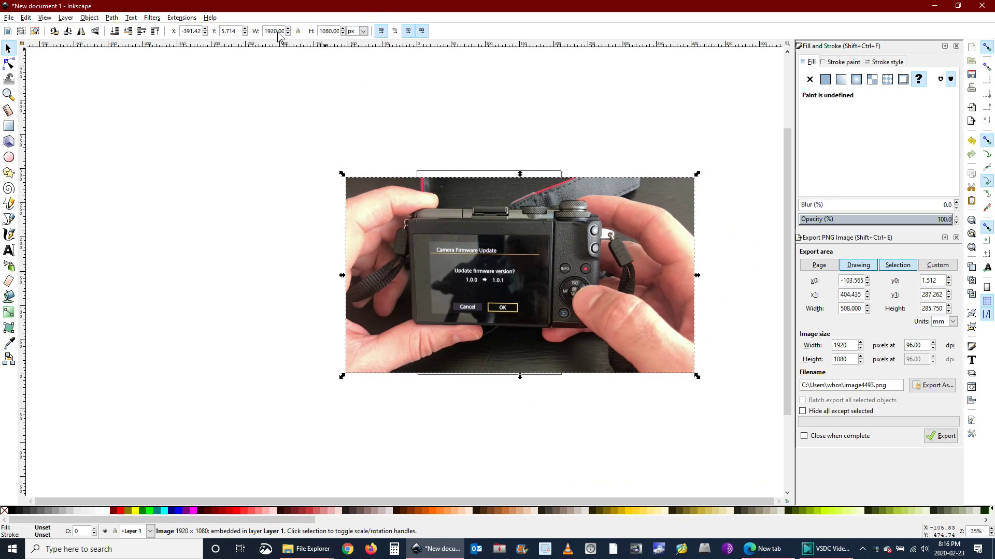
pyautogui.click(150, 270)
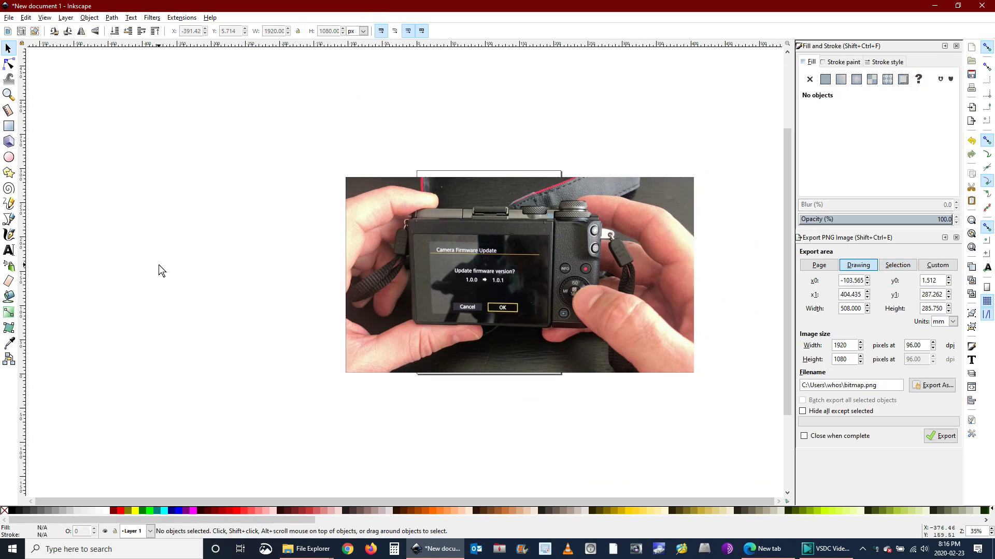
pyautogui.click(13, 126)
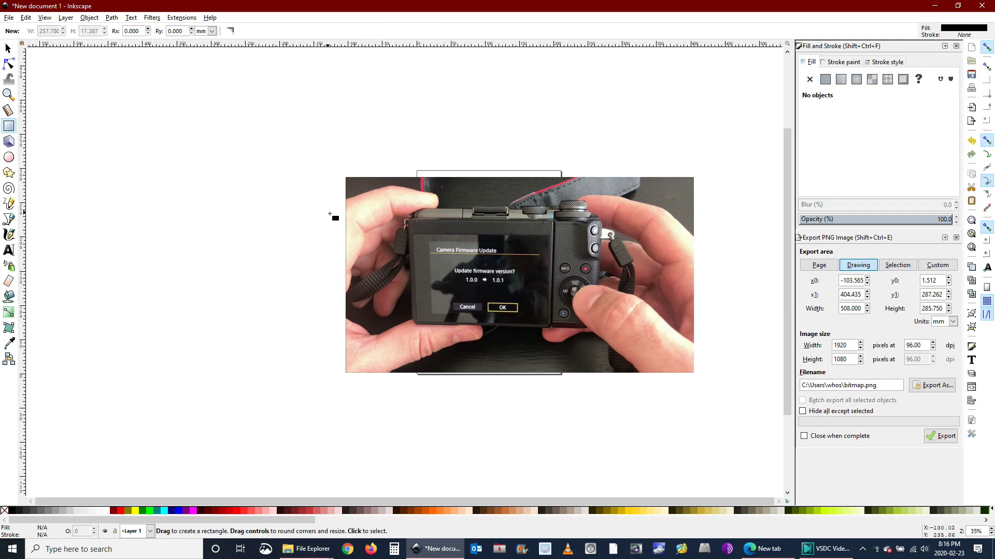
pyautogui.moveTo(351, 218)
pyautogui.mouseDown()
pyautogui.moveTo(655, 286)
pyautogui.moveTo(689, 264)
pyautogui.mouseUp()
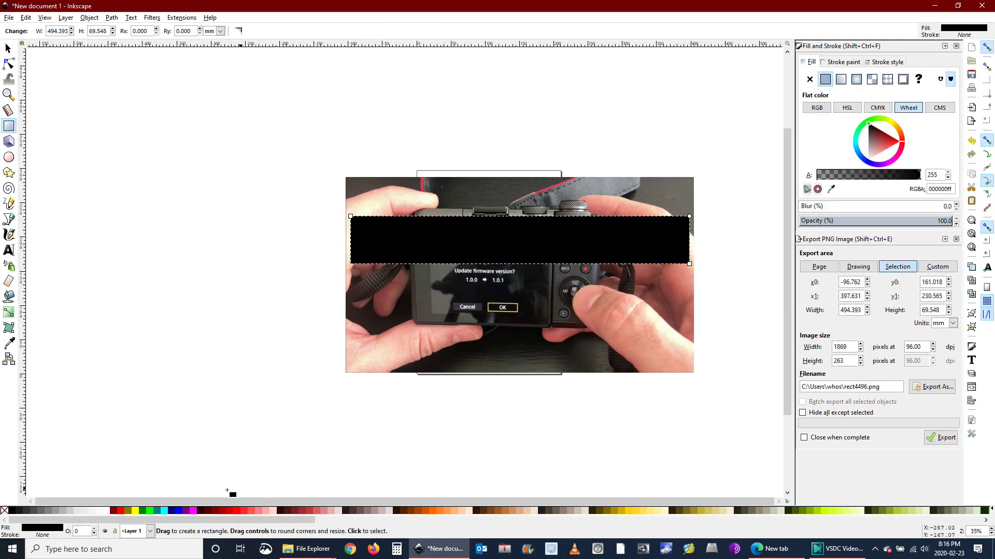
pyautogui.click(120, 511)
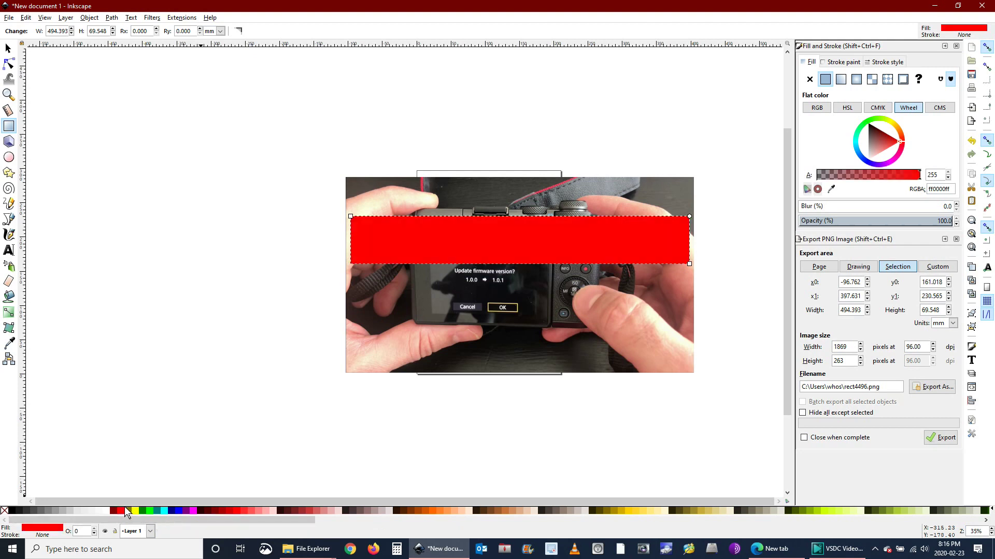
# Add the title 'Canon firmware update' inside the red bar in white
pyautogui.click(106, 254)
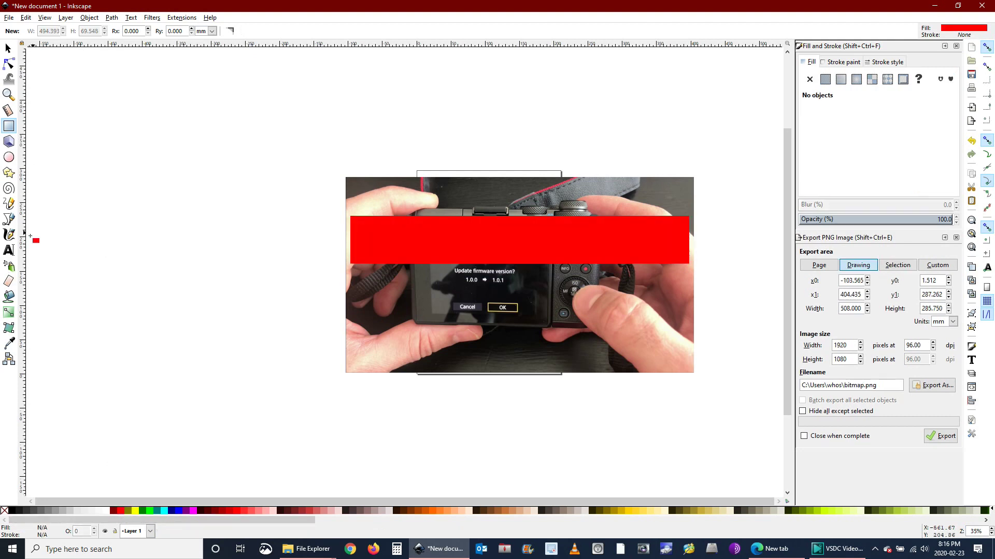
pyautogui.click(9, 250)
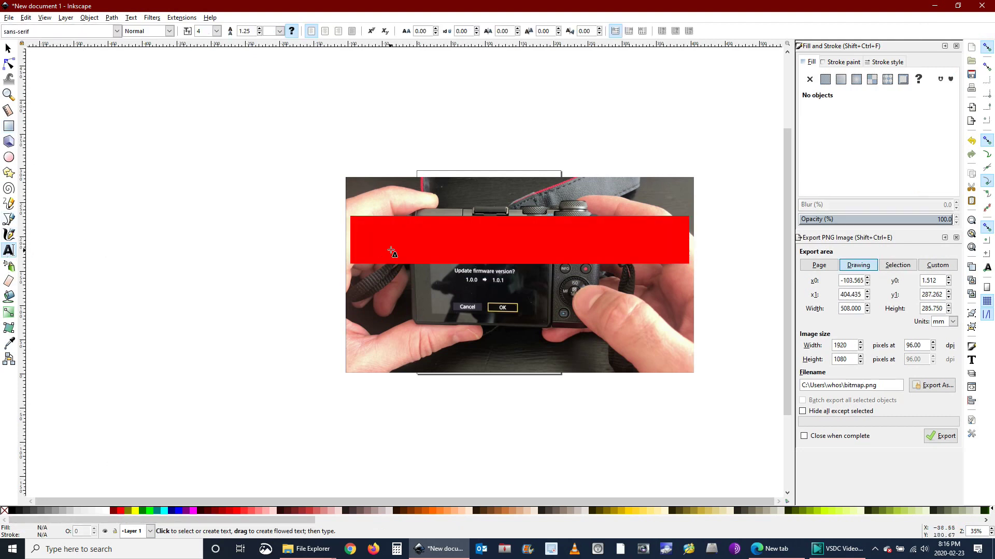
pyautogui.click(365, 234)
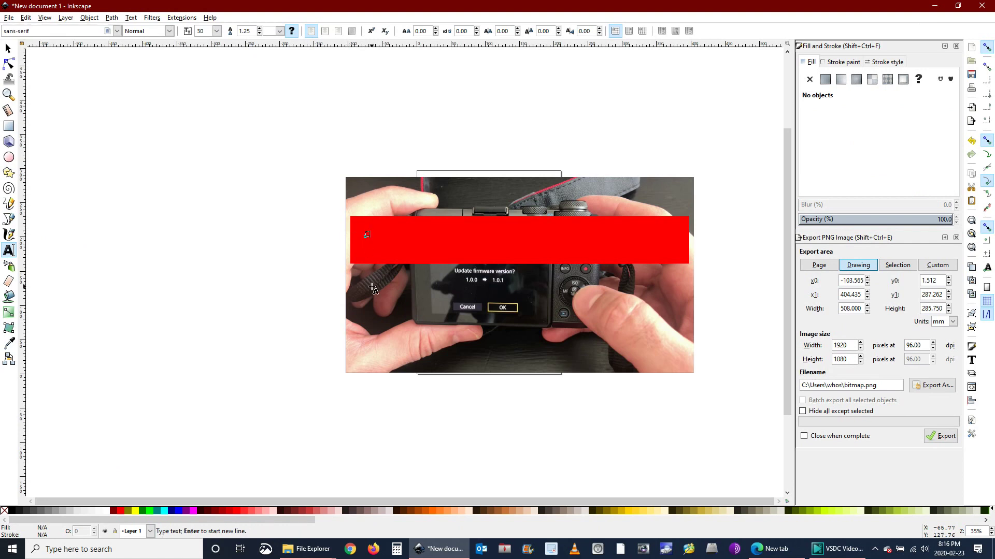
pyautogui.write('Canon M100')
pyautogui.write('ware up')
pyautogui.write('dat')
pyautogui.write('e')
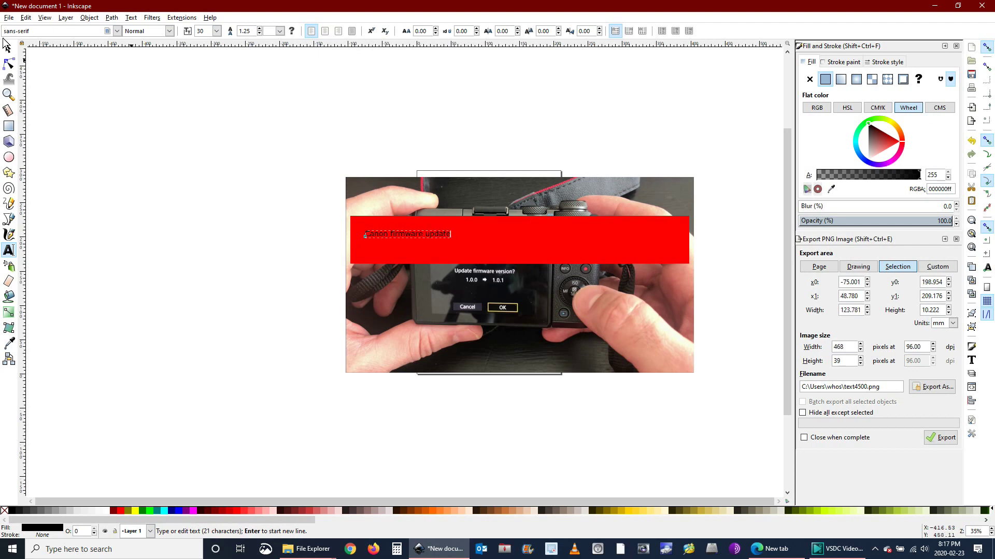
pyautogui.click(8, 49)
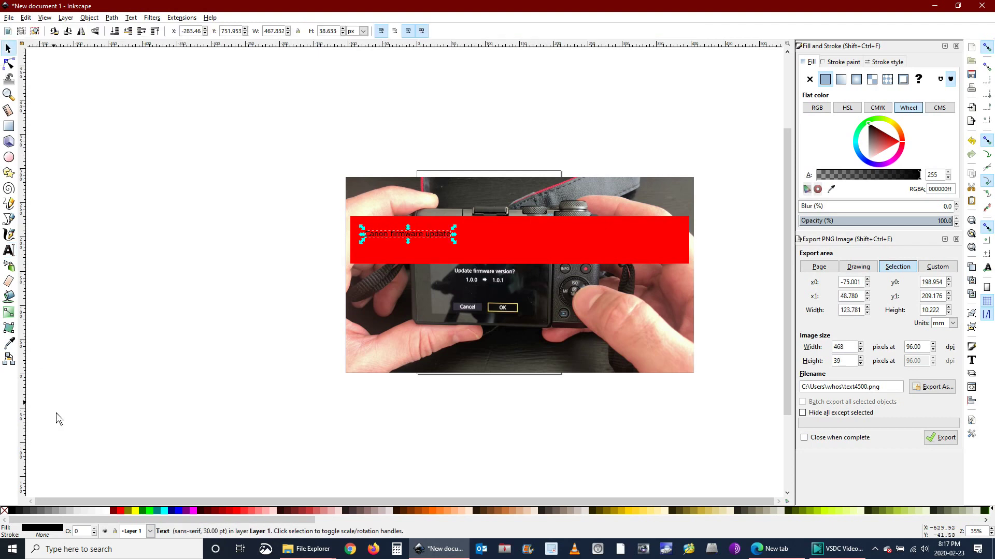
pyautogui.click(106, 511)
# Make the title Bold and scale it to span the red bar's width
pyautogui.click(131, 17)
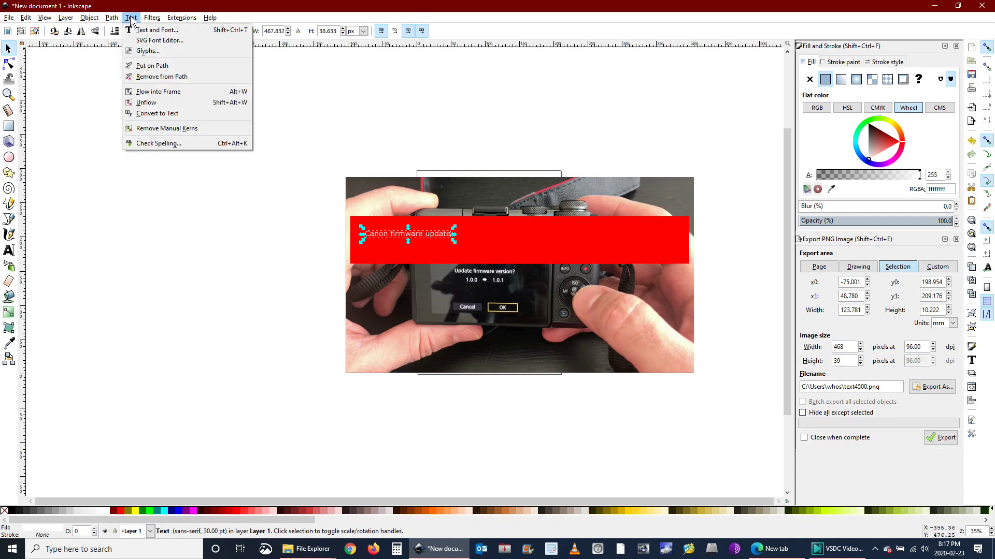
pyautogui.click(136, 32)
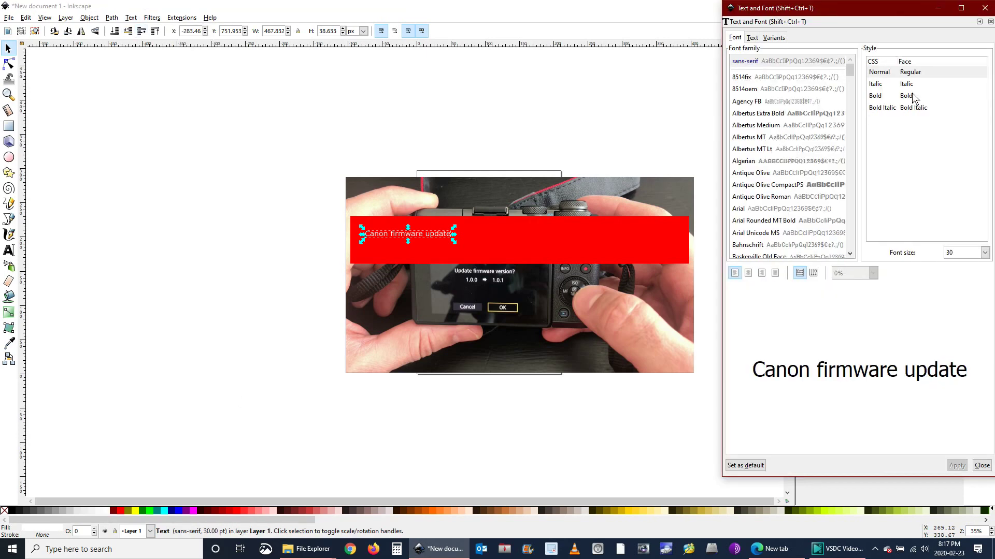
pyautogui.click(913, 96)
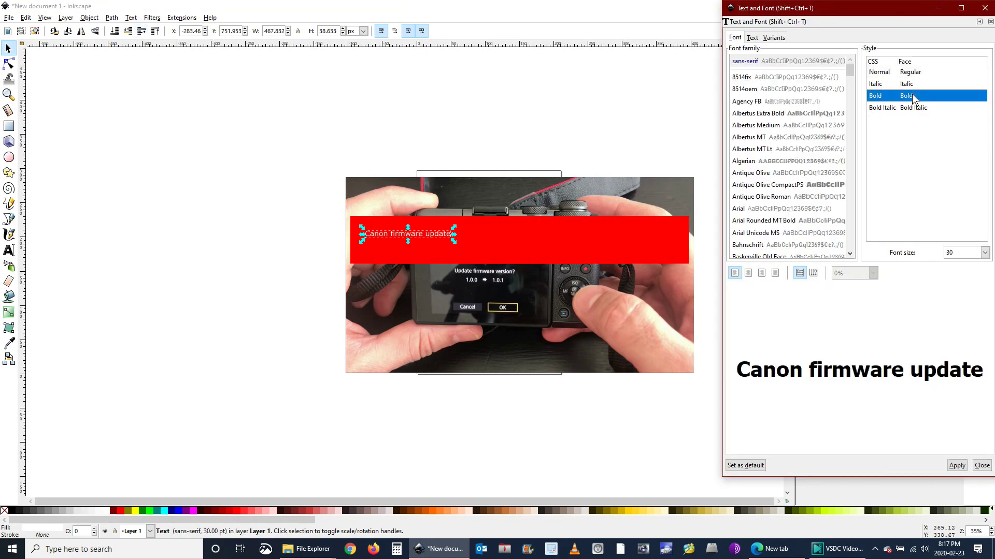
pyautogui.click(960, 466)
pyautogui.click(973, 466)
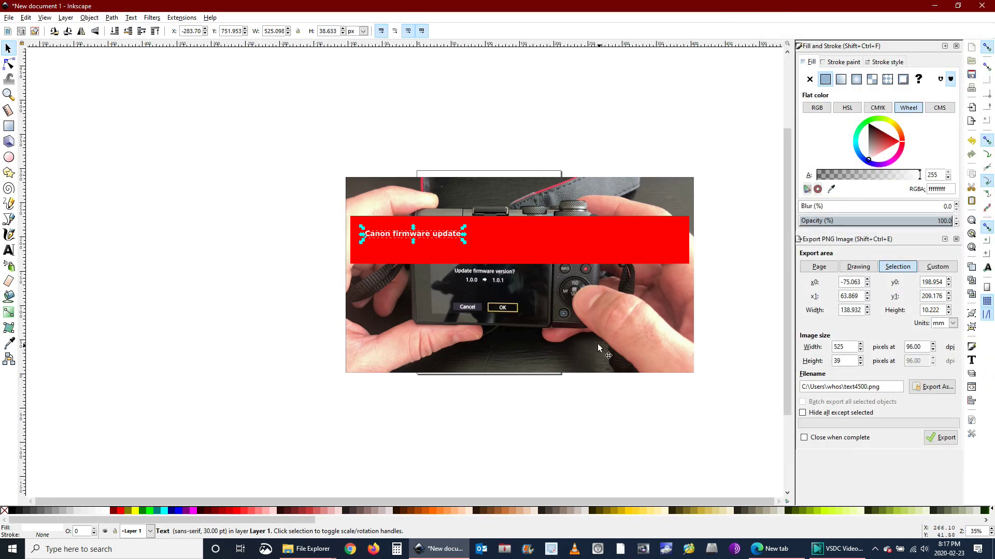
pyautogui.moveTo(466, 240); pyautogui.dragTo(688, 259)
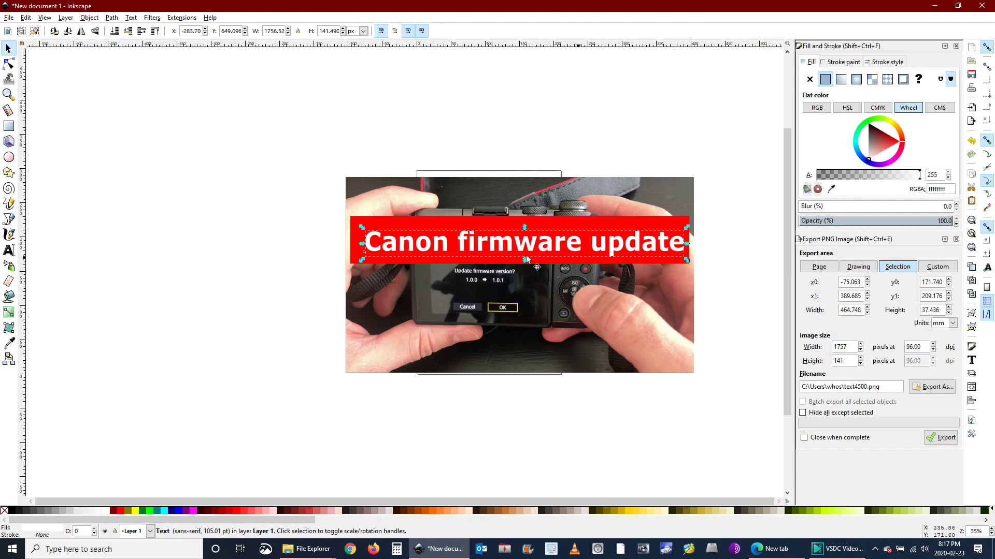
pyautogui.moveTo(364, 263); pyautogui.dragTo(351, 268)
pyautogui.click(273, 266)
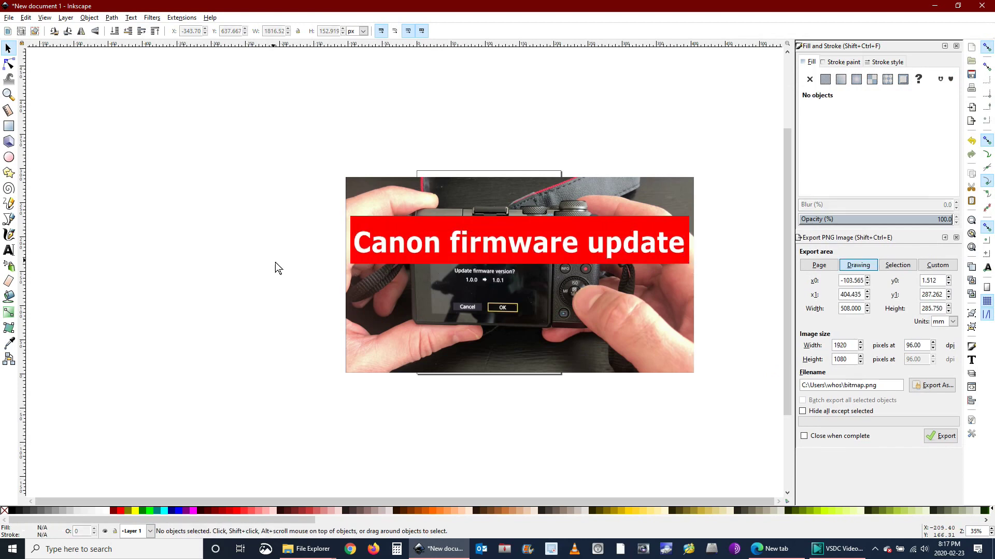
# Duplicate the title, color the copy black, and lower it beneath the white text
pyautogui.click(8, 48)
pyautogui.click(402, 246)
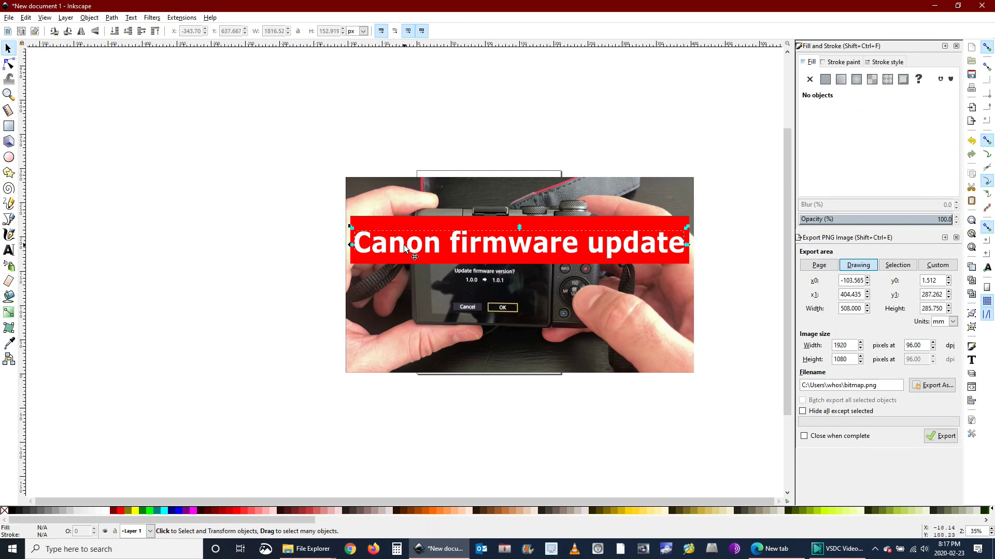
pyautogui.click(24, 18)
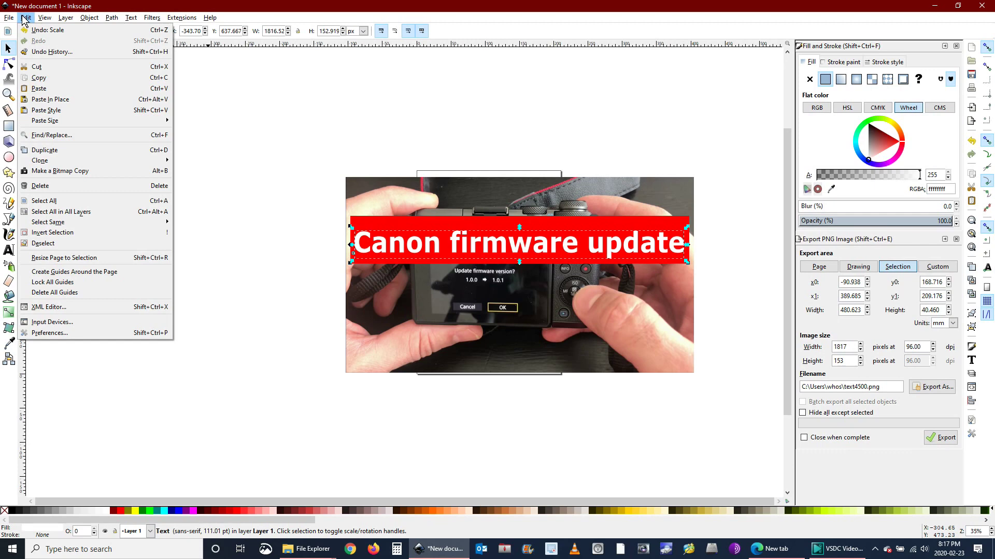
pyautogui.click(44, 150)
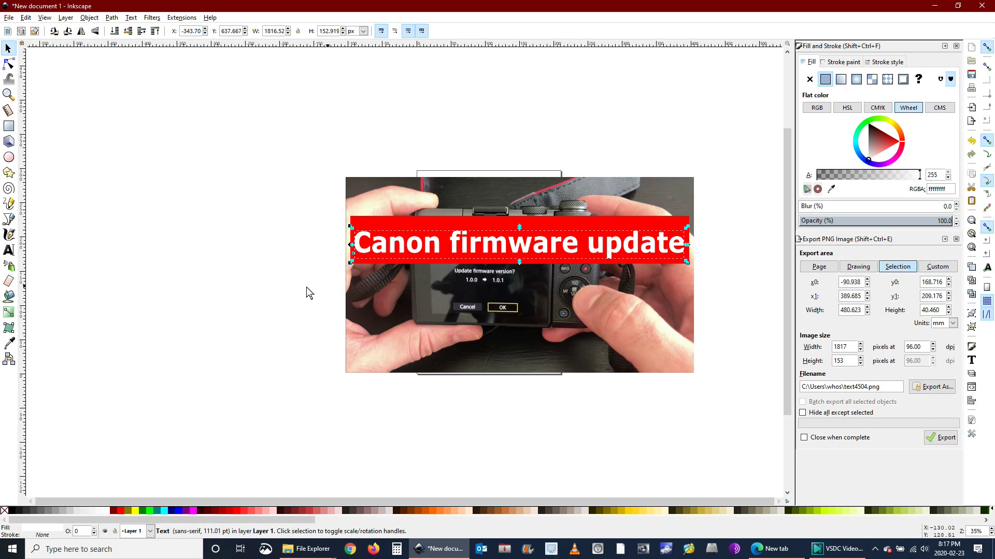
pyautogui.click(10, 513)
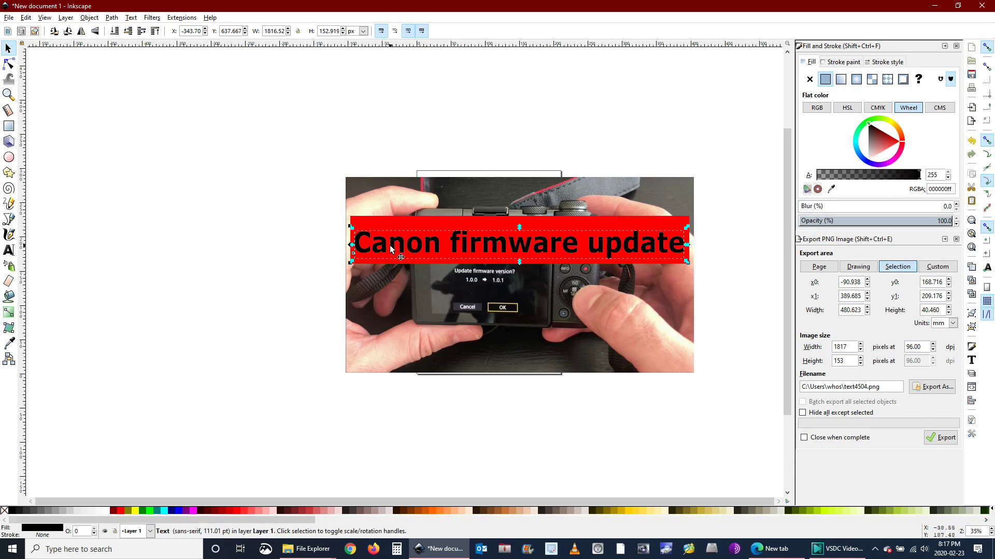
pyautogui.click(128, 32)
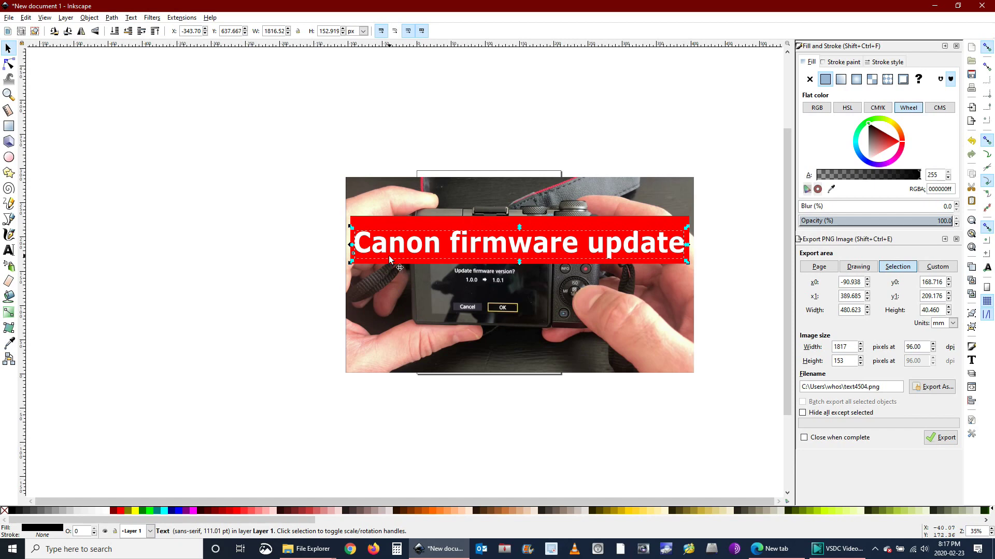
# Nudge the black copy down-left and blur it by 2% as a shadow
pyautogui.press('Down')
pyautogui.press('Down')
pyautogui.press('Left')
pyautogui.press('Left')
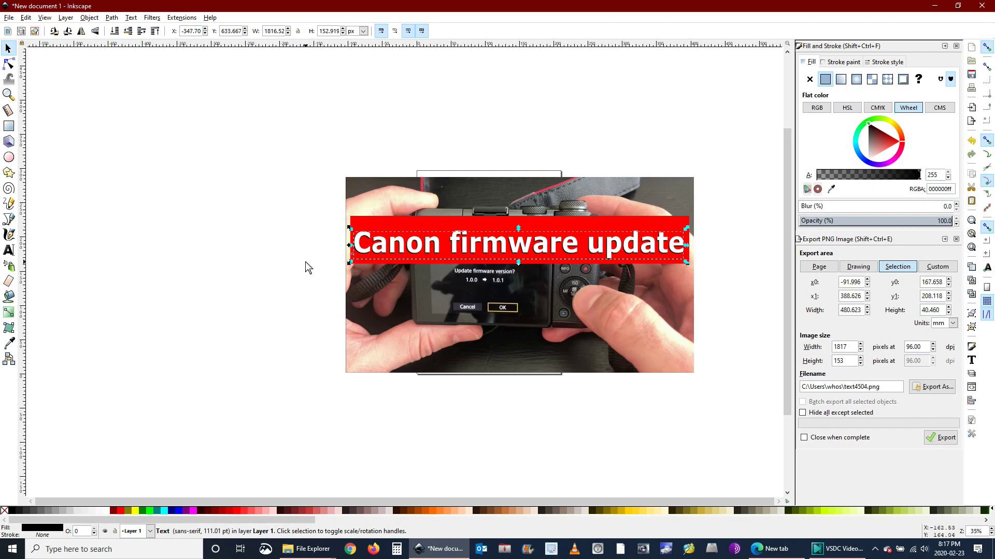
pyautogui.press('Up')
pyautogui.press('Up')
pyautogui.press('Left')
pyautogui.press('Left')
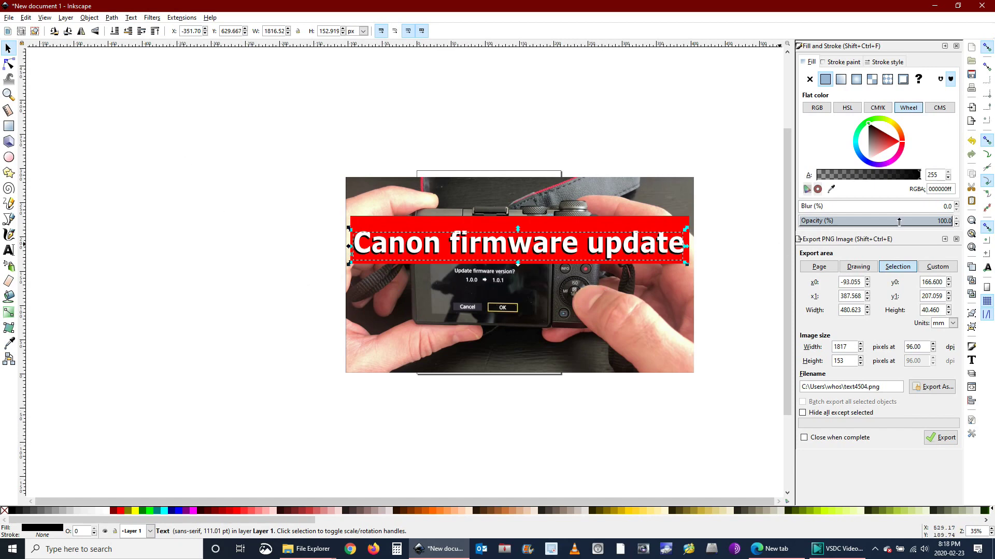
pyautogui.click(956, 204)
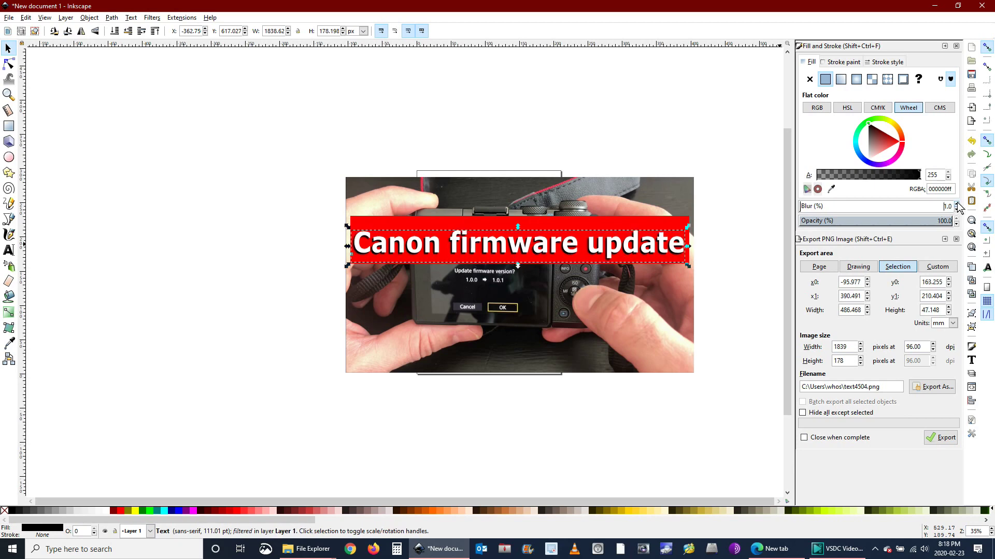
pyautogui.click(956, 205)
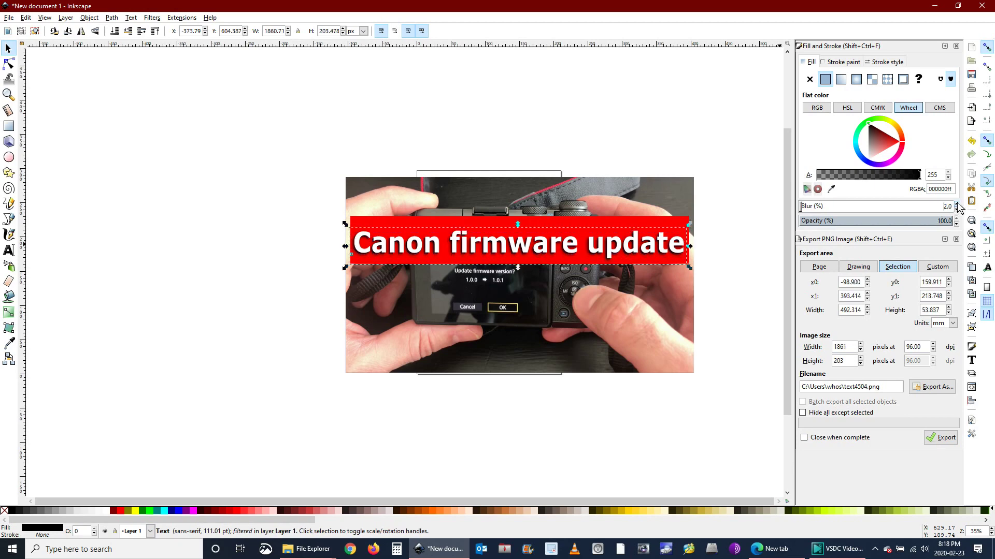
pyautogui.click(247, 200)
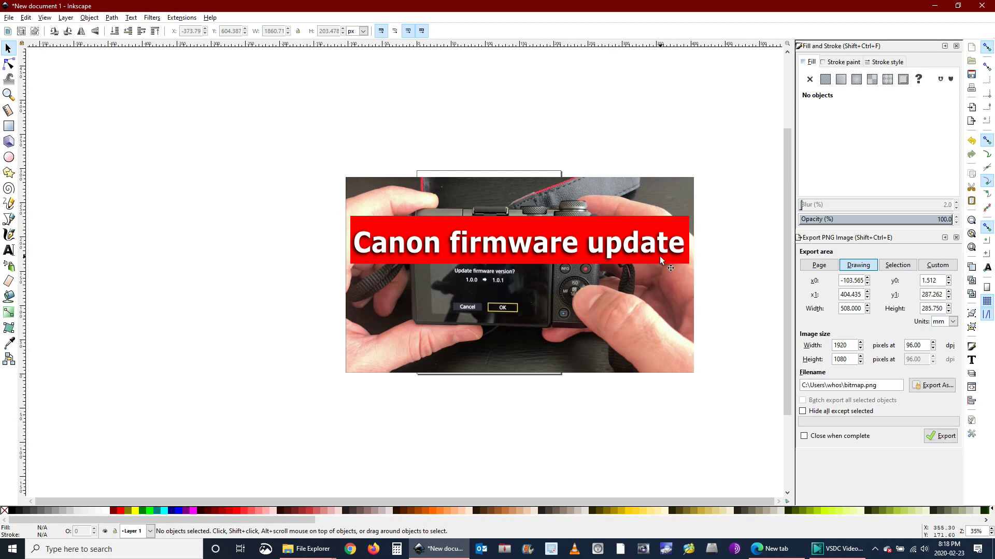
# Group the banner with its texts, tilt it about 10° counter-clockwise, reposition it, and select it with the photo
pyautogui.moveTo(293, 193); pyautogui.dragTo(718, 290)
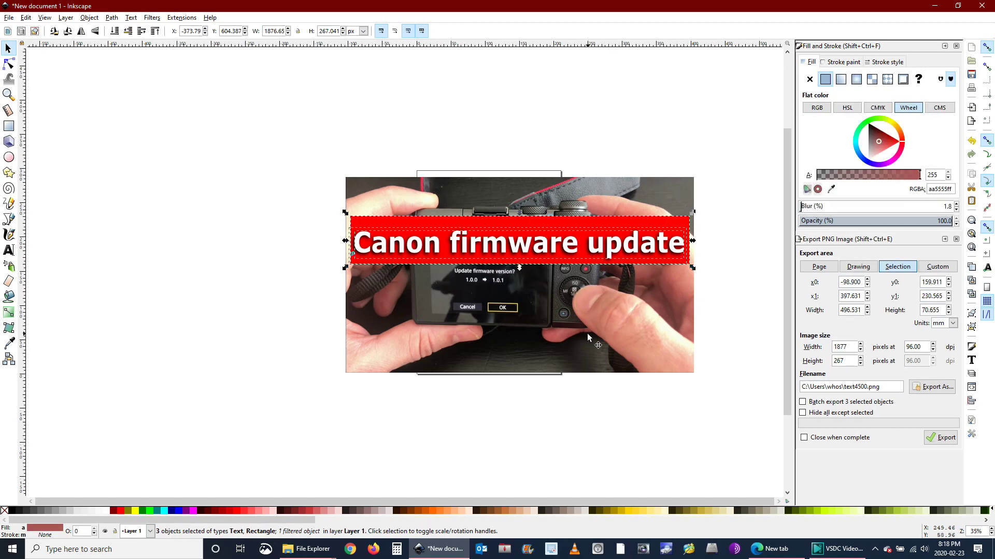
pyautogui.press('ctrl')
pyautogui.hotkey('ctrl', 'g')
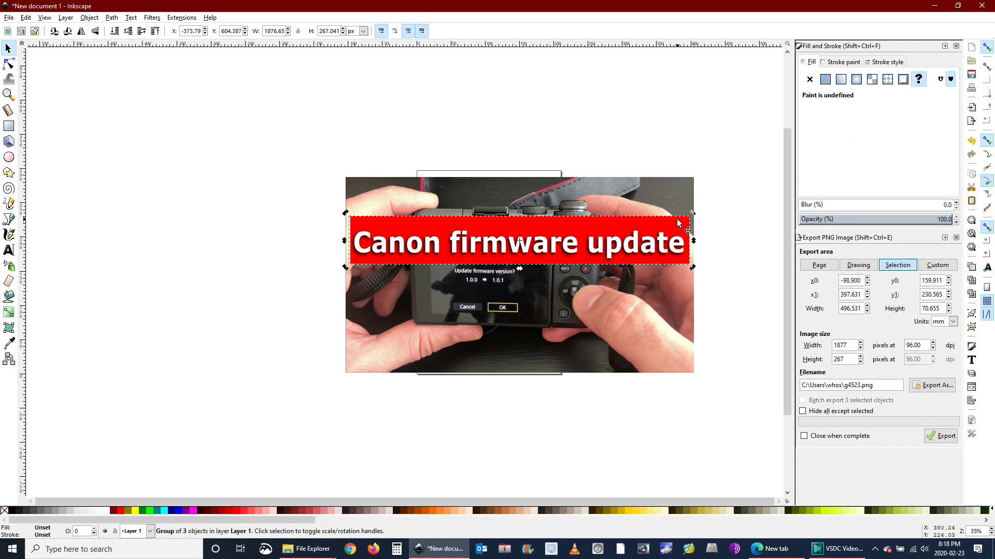
pyautogui.moveTo(694, 215); pyautogui.dragTo(687, 185)
pyautogui.moveTo(598, 227); pyautogui.dragTo(575, 236)
pyautogui.click(239, 227)
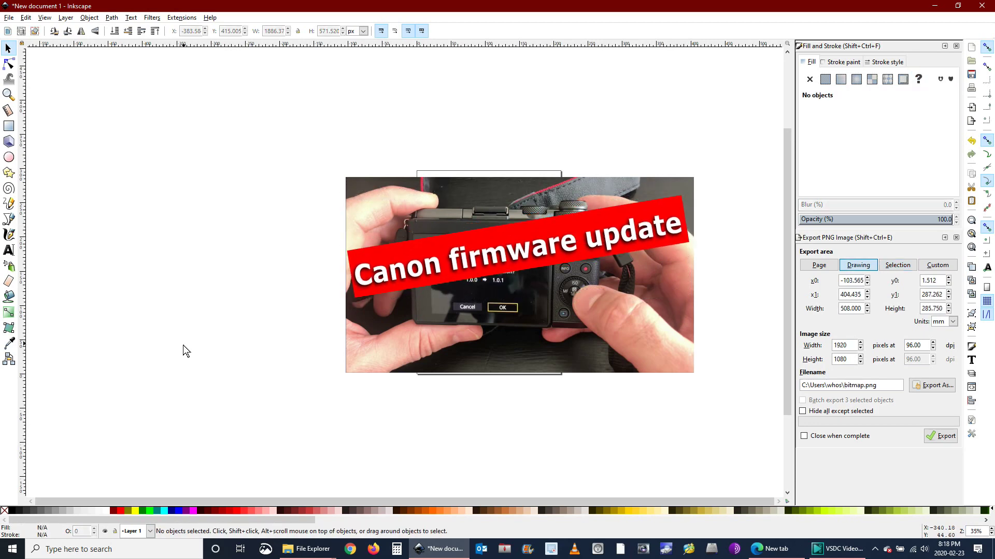
pyautogui.moveTo(288, 124); pyautogui.dragTo(719, 411)
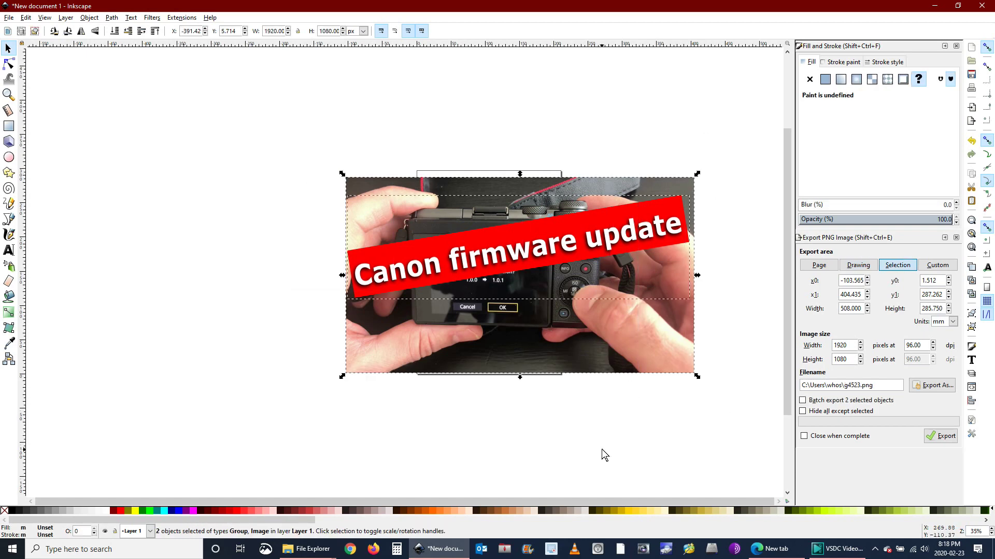
# Export the selection at 1920×1080 as test3.png into the Canon camera firmware folder
pyautogui.click(8, 18)
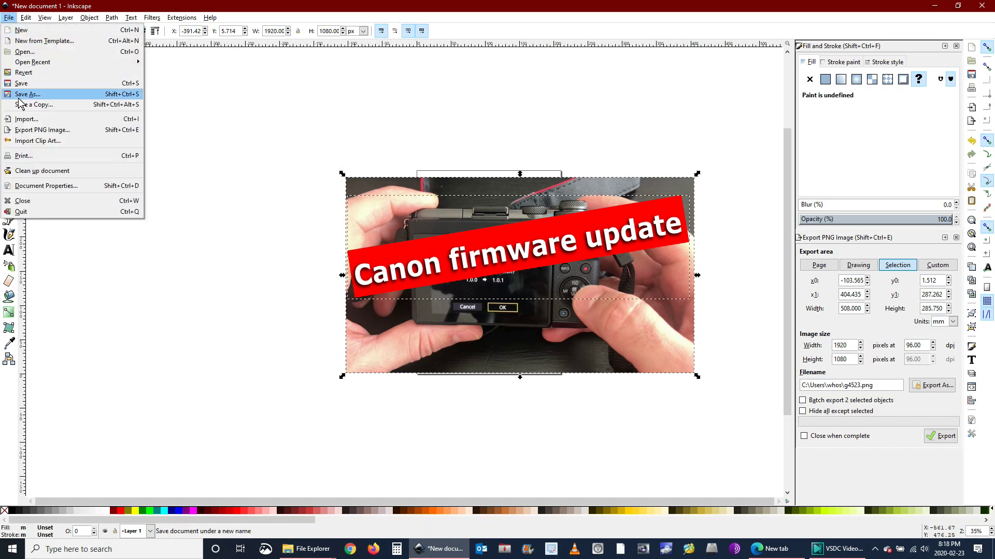
pyautogui.click(30, 130)
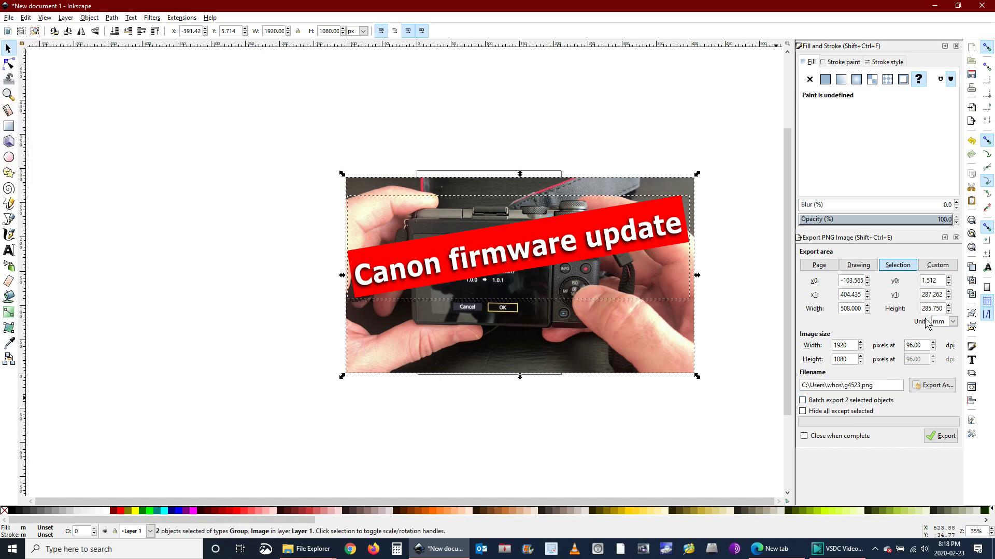
pyautogui.click(939, 386)
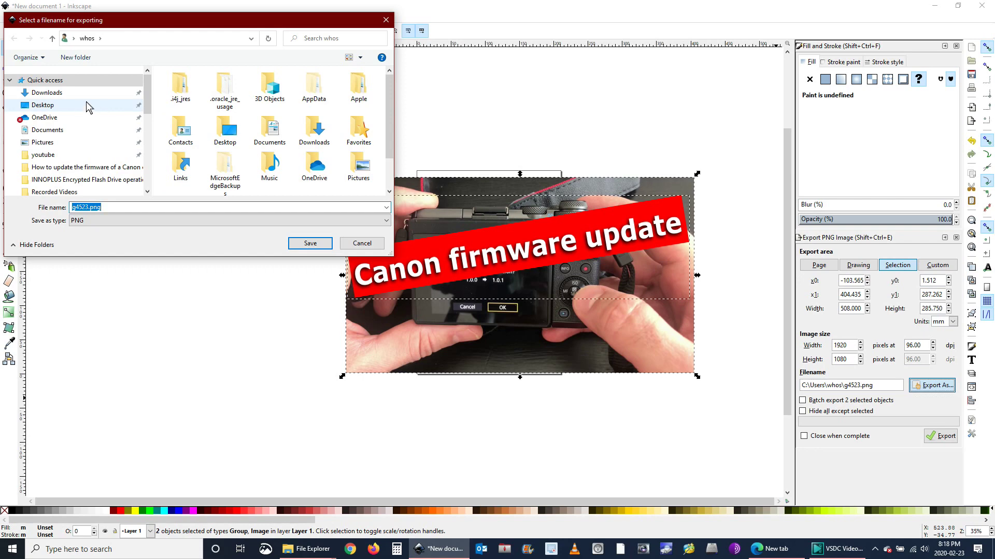
pyautogui.click(71, 168)
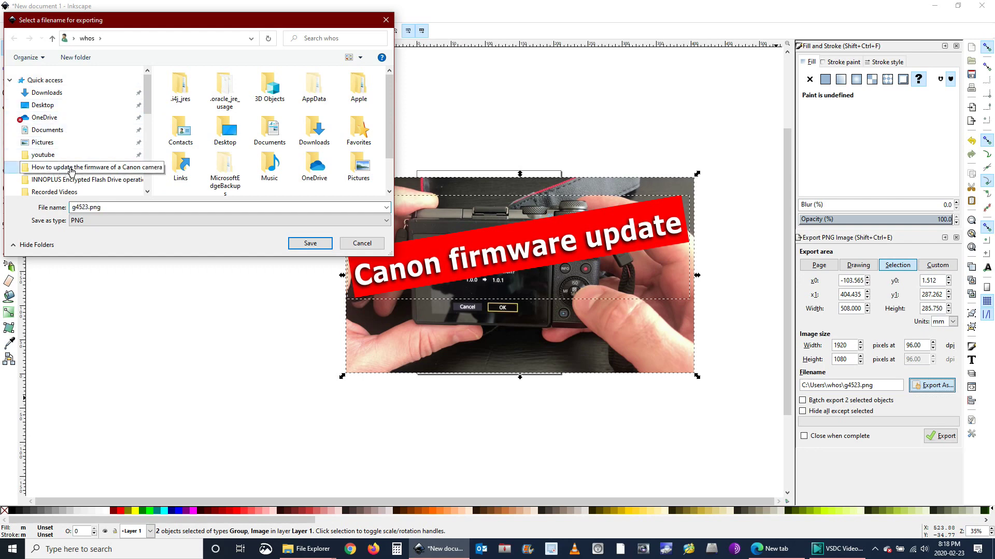
pyautogui.click(122, 208)
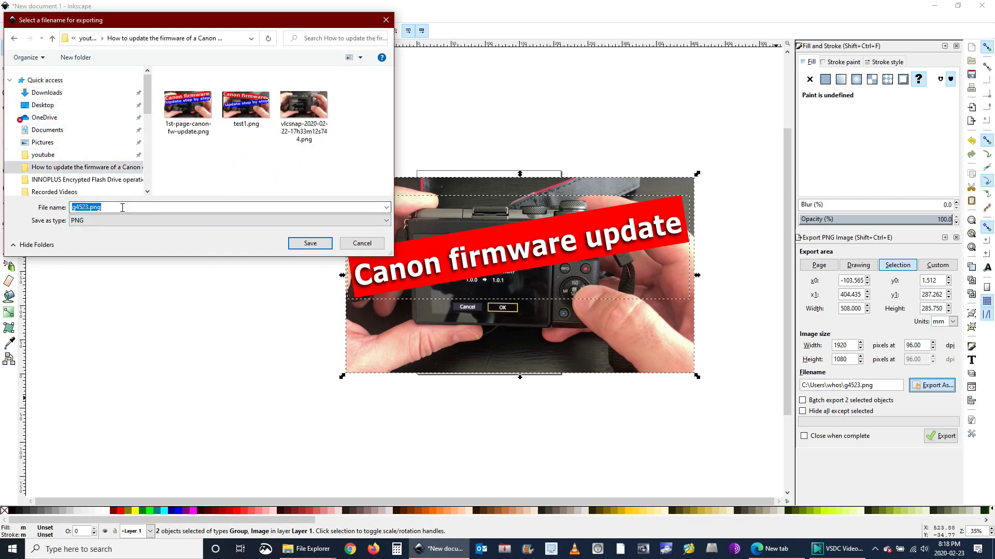
pyautogui.write('test')
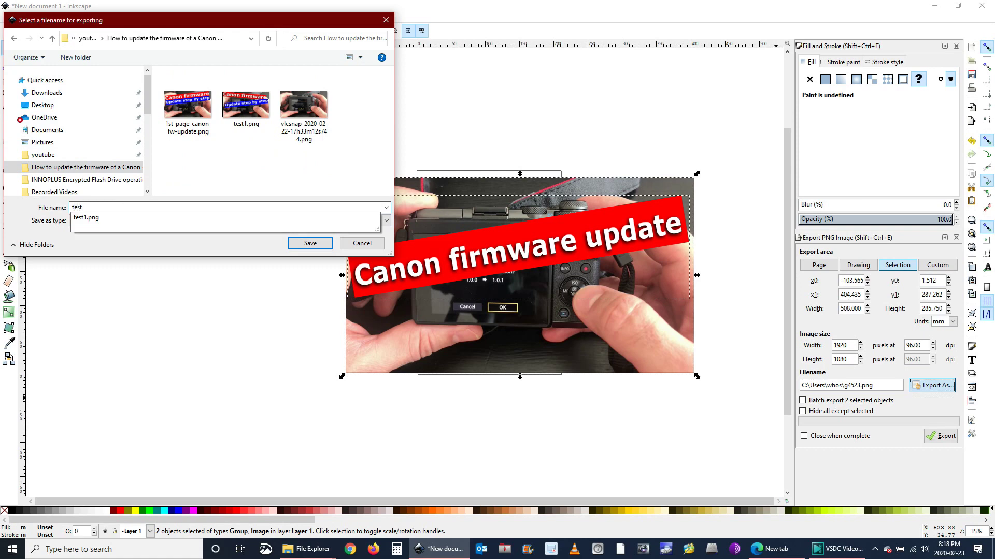
pyautogui.write('3')
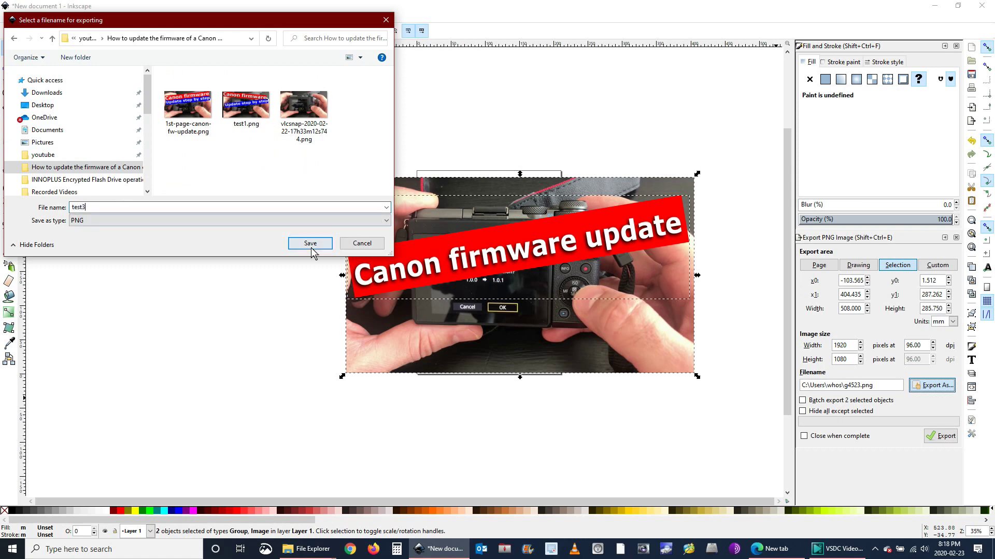
pyautogui.click(310, 243)
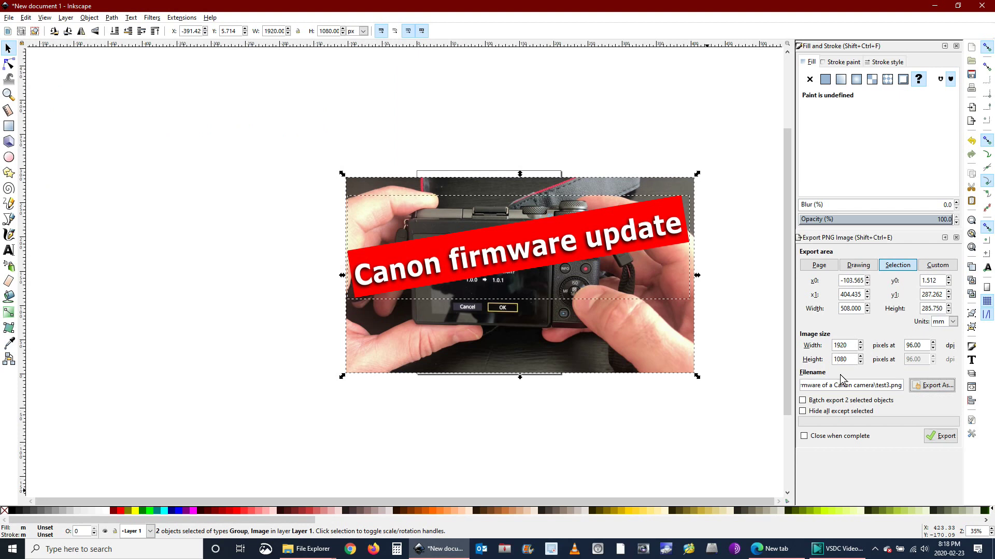
pyautogui.click(940, 436)
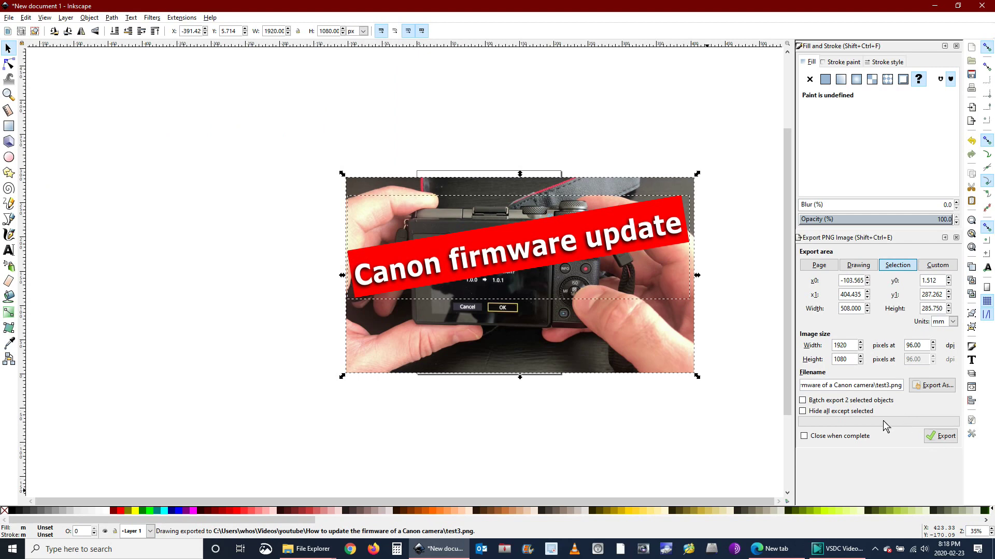
# Check test3.png's tilted 'Canon firmware update' thumbnail in Photos, then minimise Explorer at Recorded Videos
pyautogui.hotkey('alt', 'Tab')
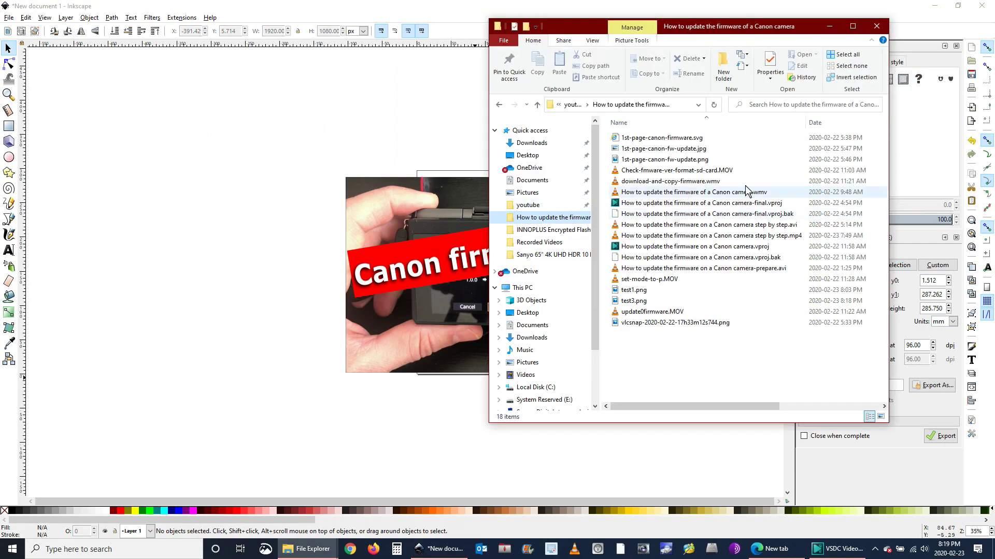
pyautogui.doubleClick(642, 302)
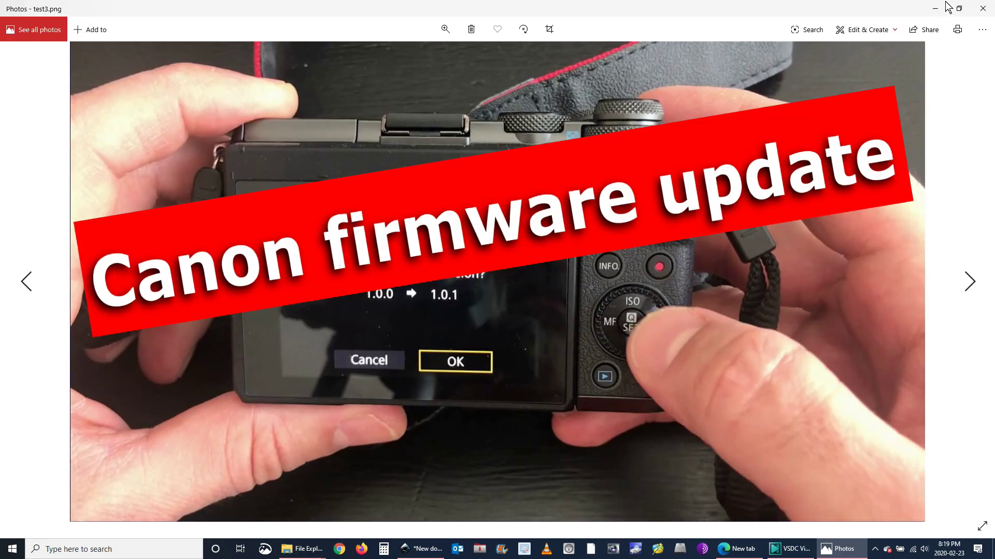
pyautogui.click(988, 11)
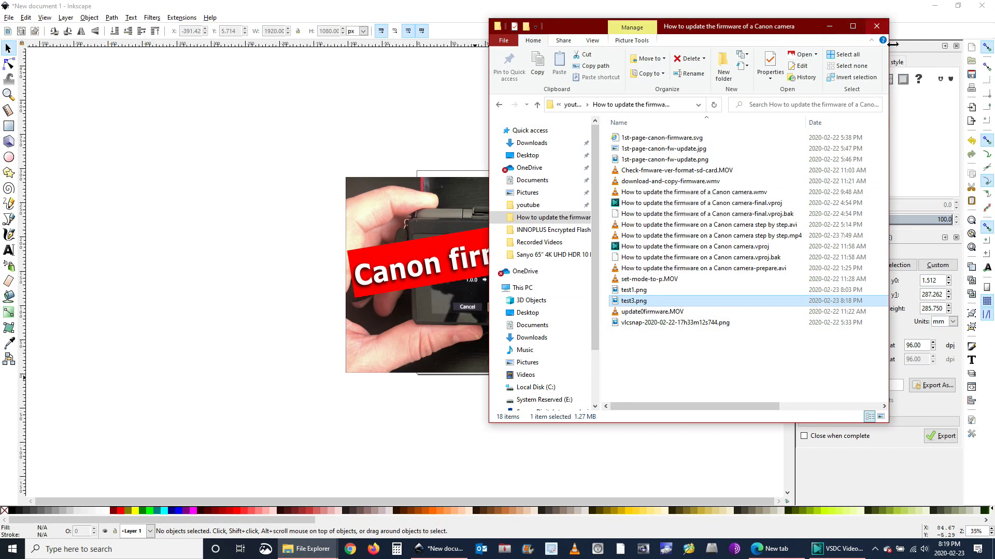
pyautogui.click(498, 105)
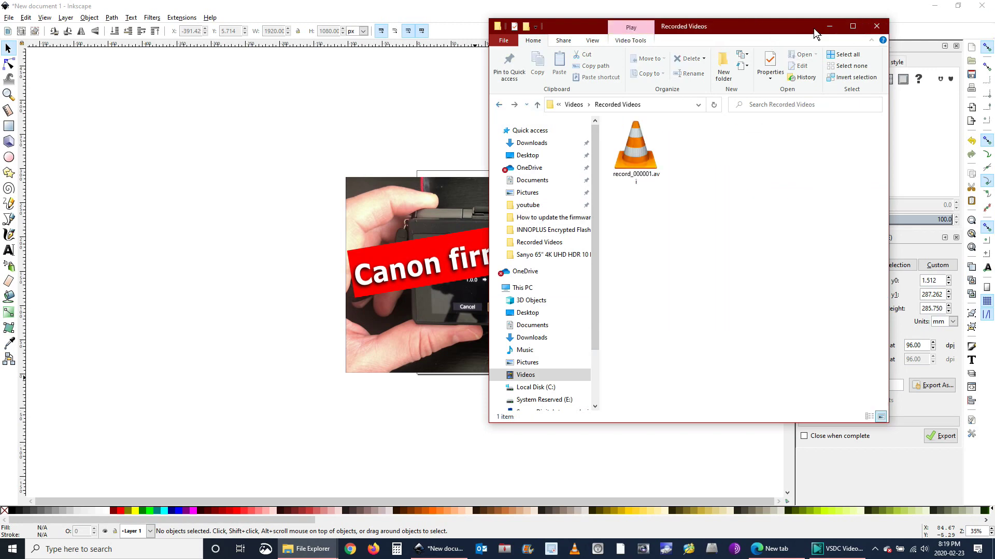
pyautogui.click(829, 26)
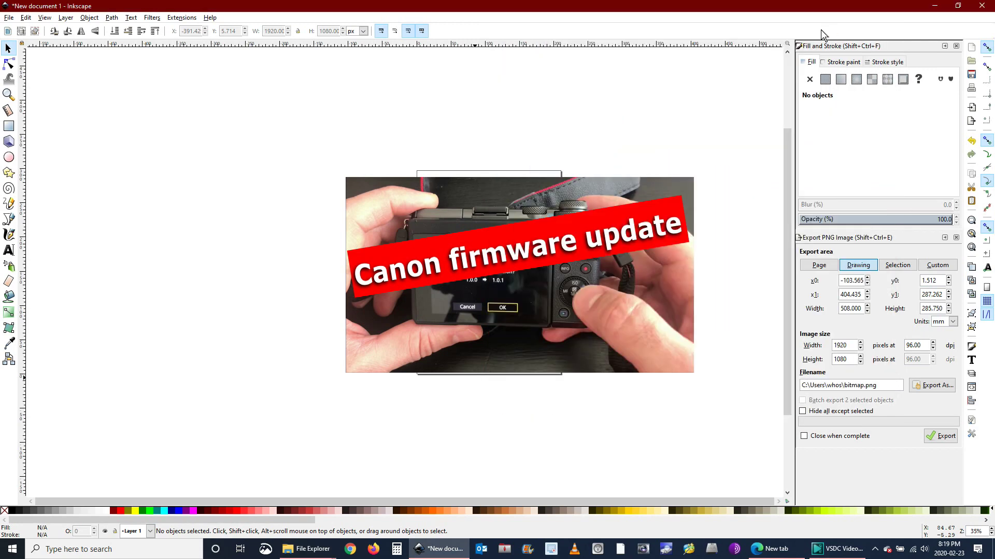
# Close the Inkscape document, discarding unsaved changes, to leave the Windows desktop showing
pyautogui.click(987, 6)
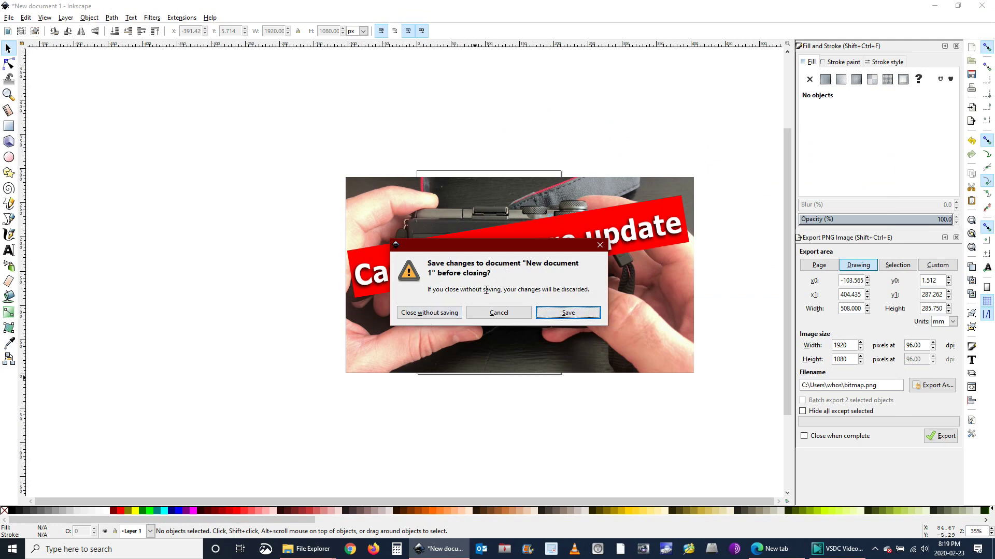
pyautogui.click(434, 314)
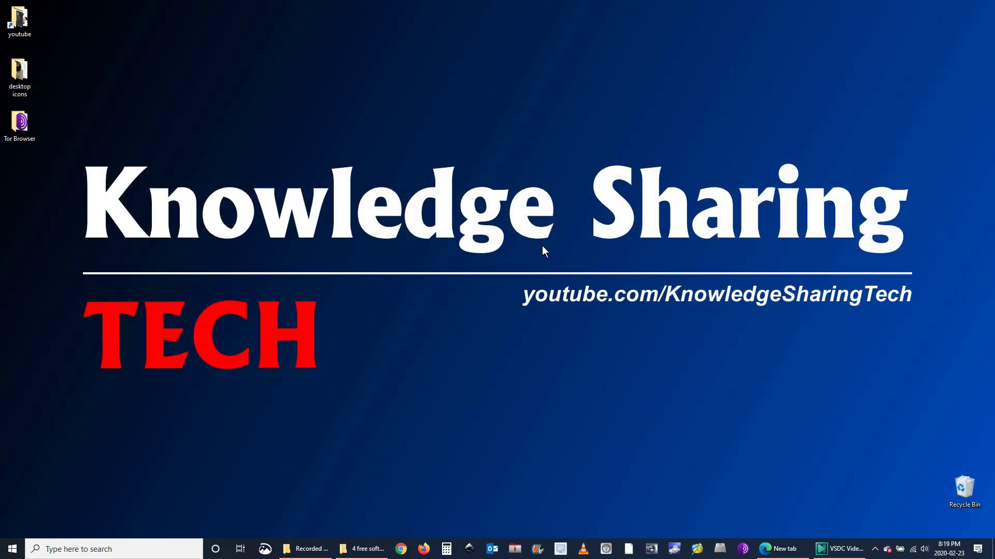